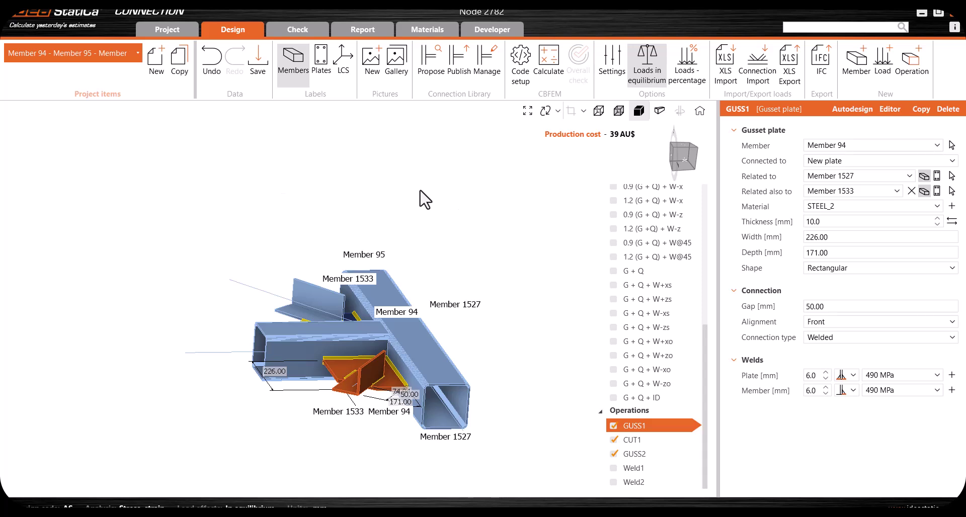
- Examine the GUSS1 gusset plate and the fillet welds along both legs of the Member 94 angle
scroll(353, 264, "down", 5)
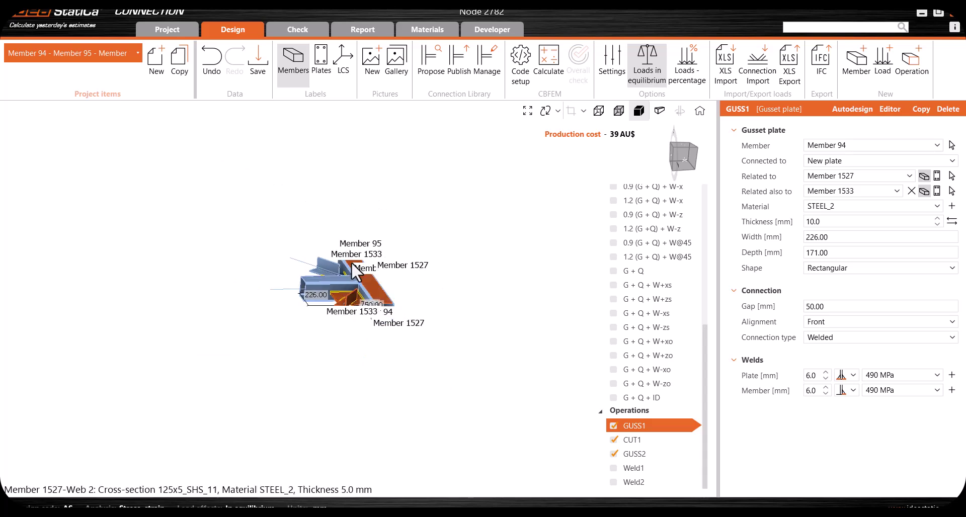
right_click_drag(330, 269, 363, 305)
scroll(362, 304, "up", 8)
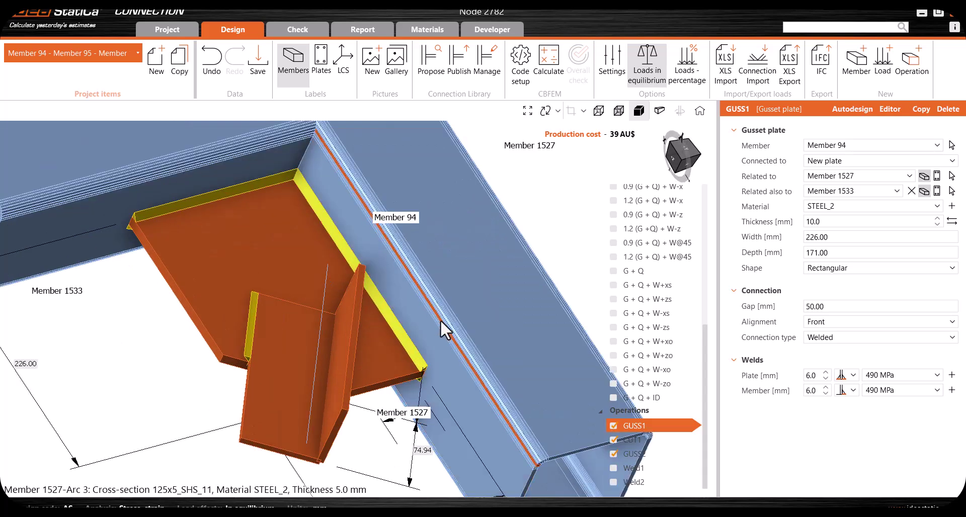
scroll(441, 319, "down", 5)
right_click_drag(441, 283, 391, 231)
scroll(376, 320, "up", 5)
scroll(352, 336, "down", 2)
mouse_move(352, 336)
right_mouse_down()
mouse_move(371, 205)
mouse_move(345, 327)
right_mouse_up()
scroll(406, 351, "up", 5)
scroll(403, 340, "down", 3)
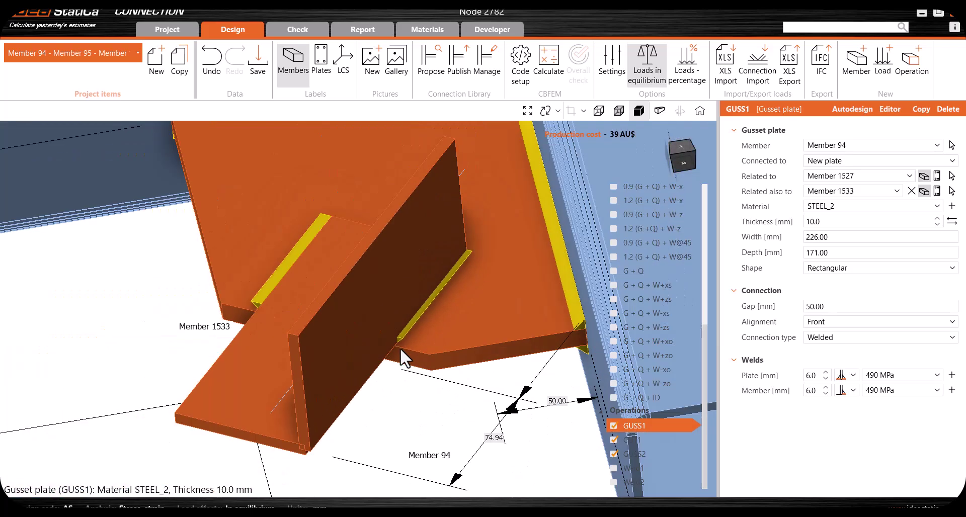
mouse_move(401, 358)
right_mouse_down()
mouse_move(410, 308)
mouse_move(490, 230)
mouse_move(402, 340)
right_mouse_up()
scroll(401, 340, "up", 5)
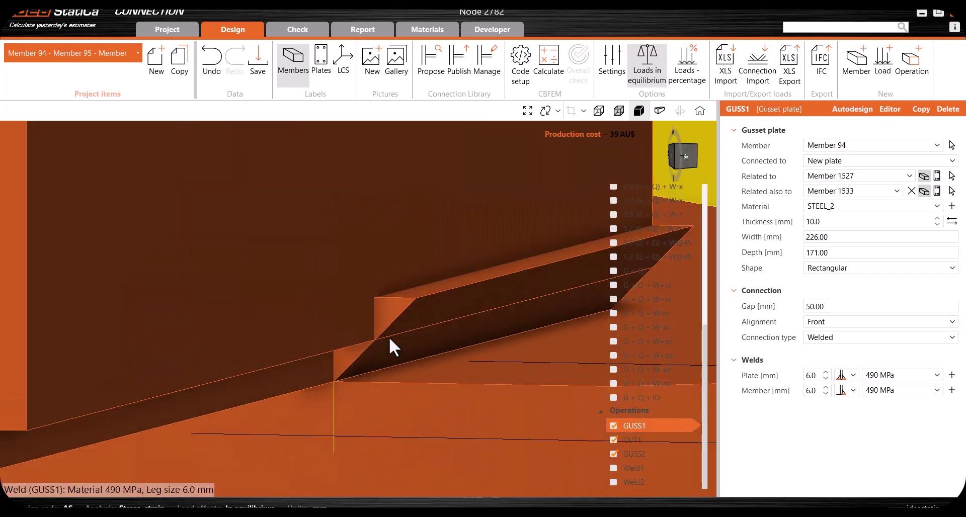
scroll(375, 348, "down", 5)
right_click_drag(289, 328, 274, 309)
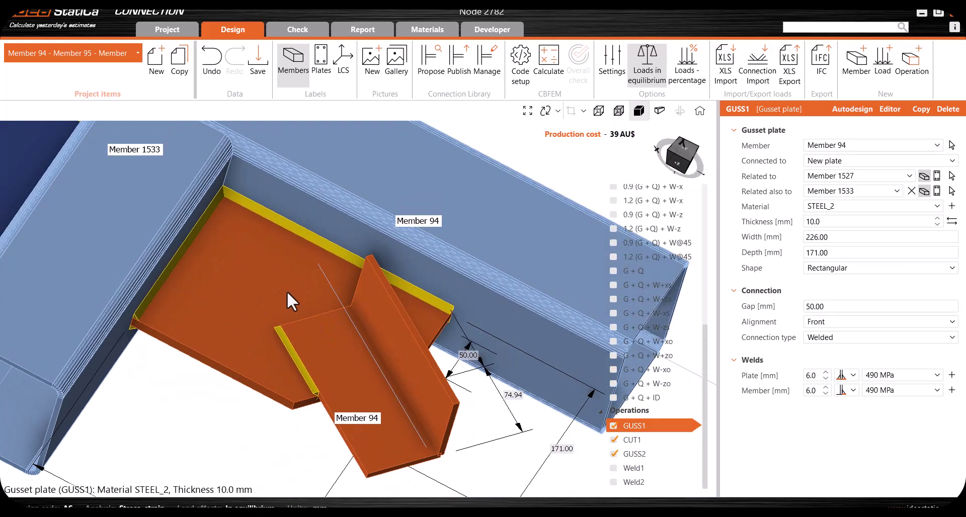
- Inspect where the Member 94 angle overlaps the gusset plate and how its edge weld runs
scroll(282, 302, "down", 5)
scroll(309, 309, "up", 6)
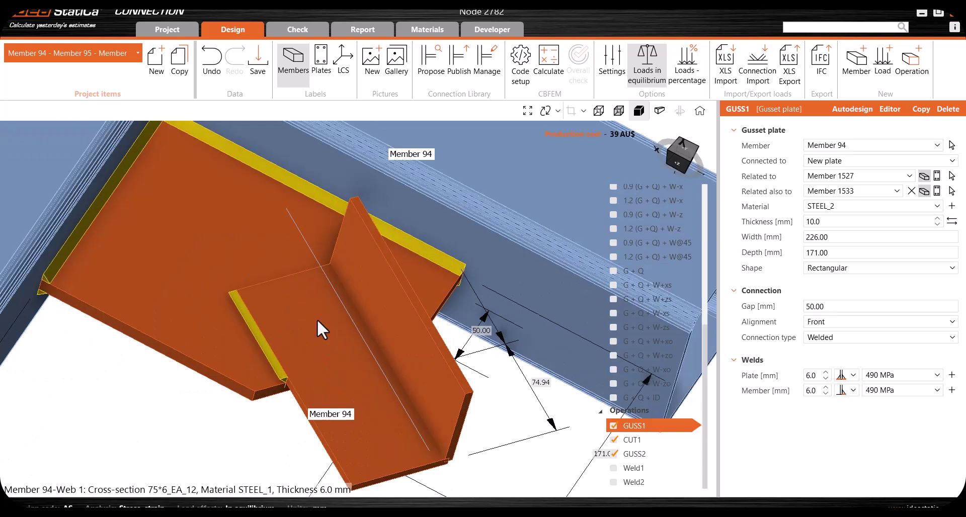
scroll(307, 298, "down", 4)
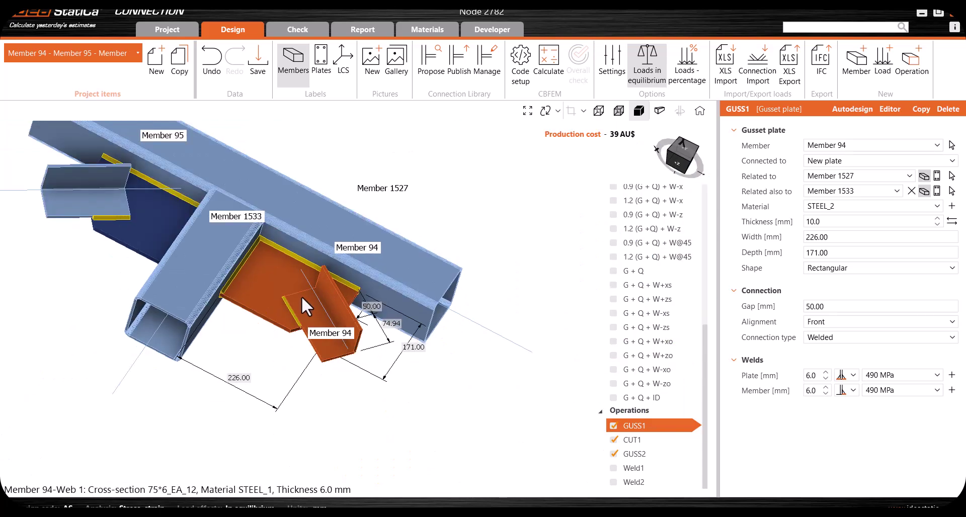
scroll(297, 298, "up", 3)
scroll(282, 317, "up", 5)
scroll(308, 347, "down", 2)
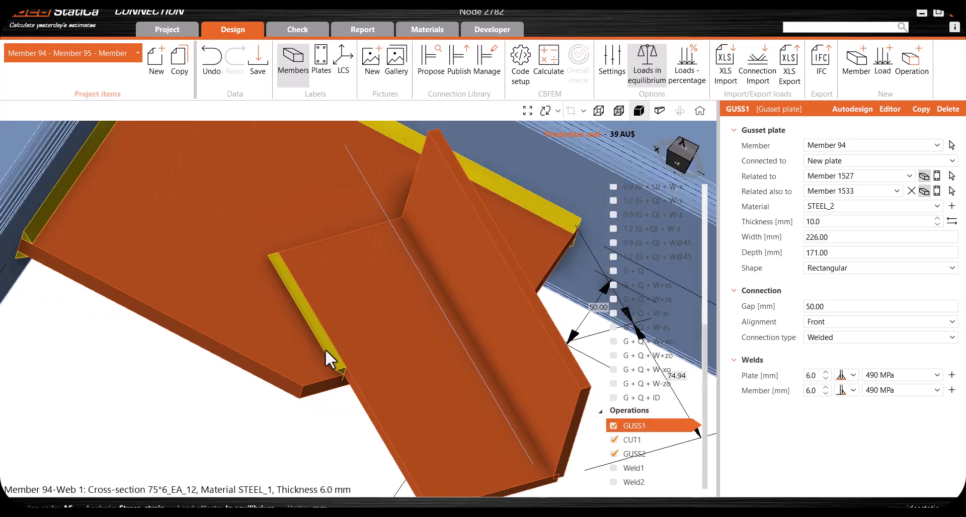
scroll(332, 372, "up", 2)
scroll(349, 382, "down", 5)
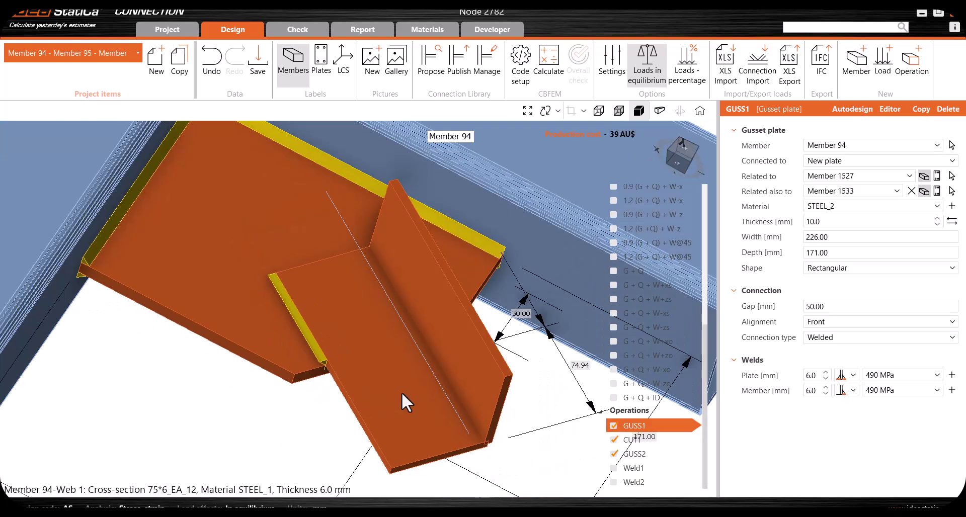
scroll(394, 385, "down", 2)
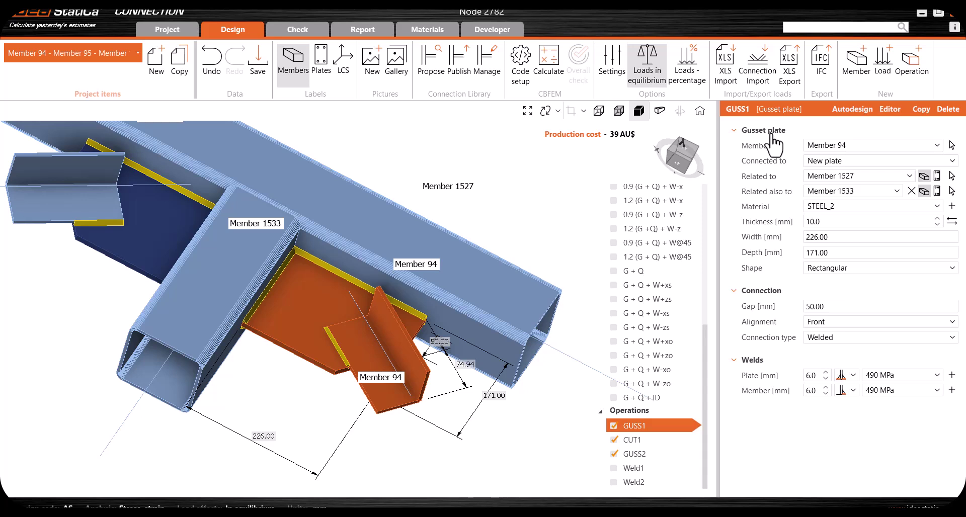
- Set the GUSS1 member weld to No weld and check the Member 94 angle in the model
left_click(853, 391)
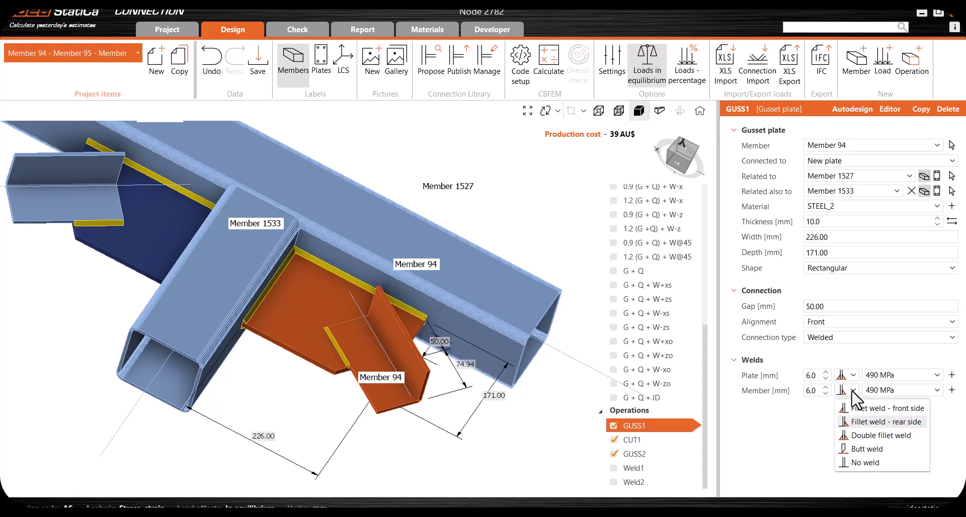
left_click(856, 463)
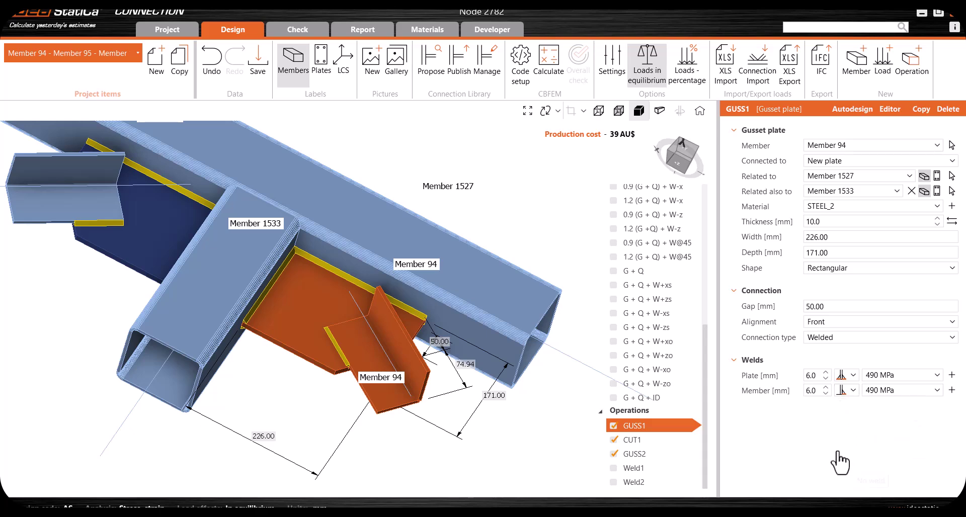
scroll(370, 337, "up", 5)
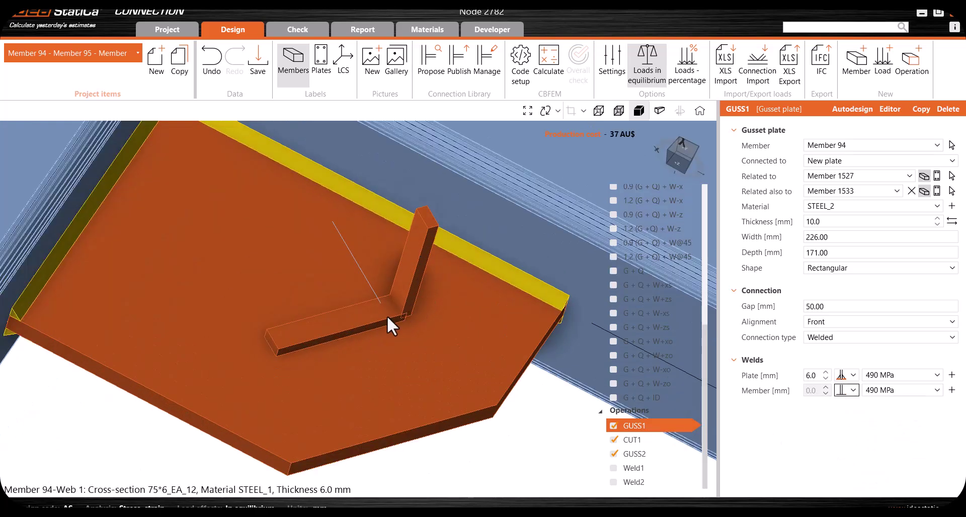
scroll(358, 312, "down", 5)
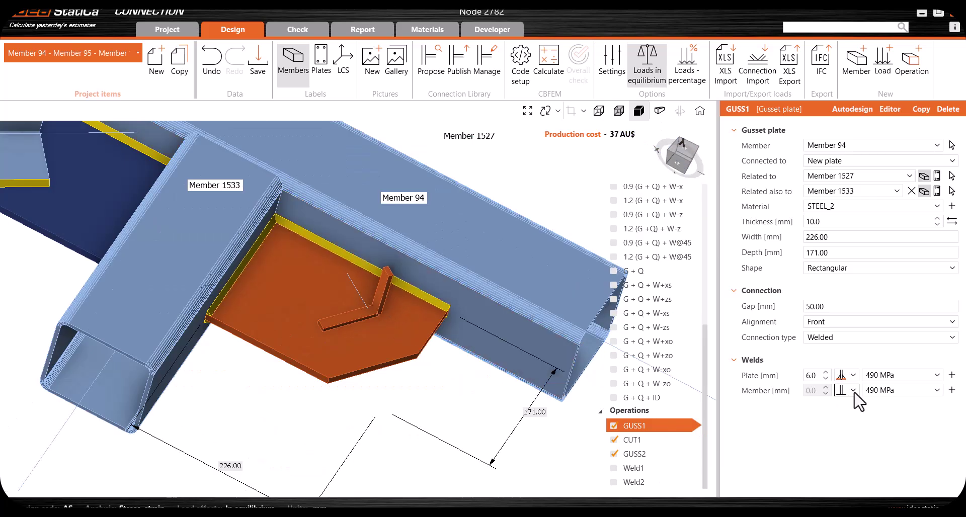
- Change the GUSS1 member weld to Fillet weld - rear side and inspect it on both edges of the angle
left_click(854, 391)
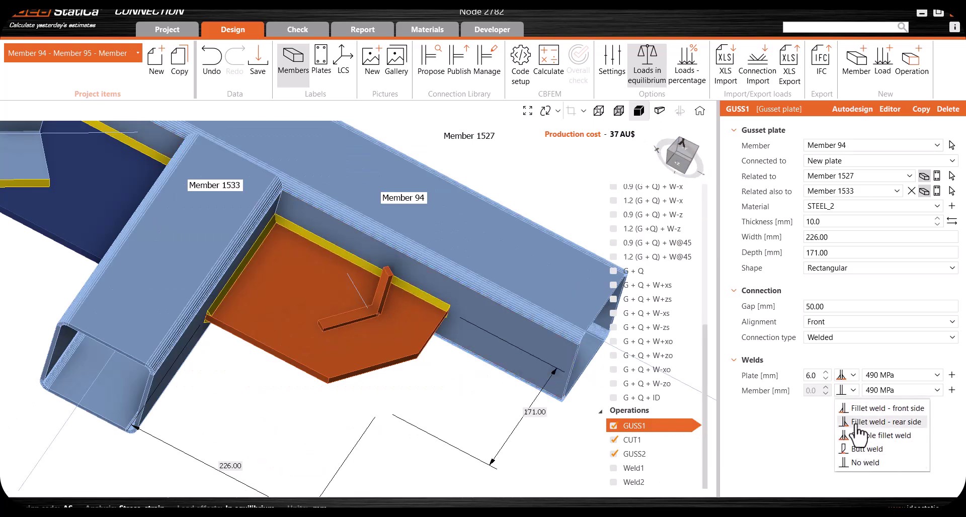
left_click(857, 426)
scroll(346, 370, "up", 10)
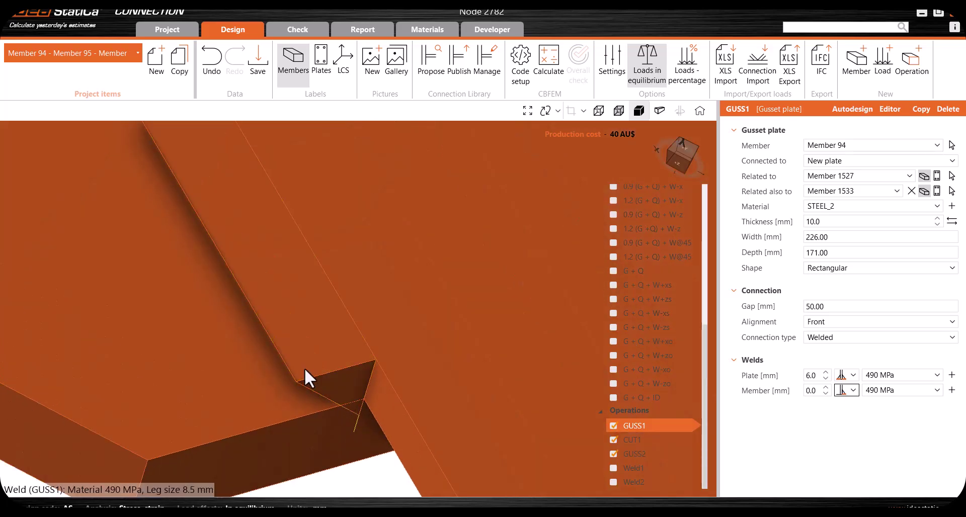
scroll(302, 365, "down", 8)
right_click_drag(291, 312, 325, 287)
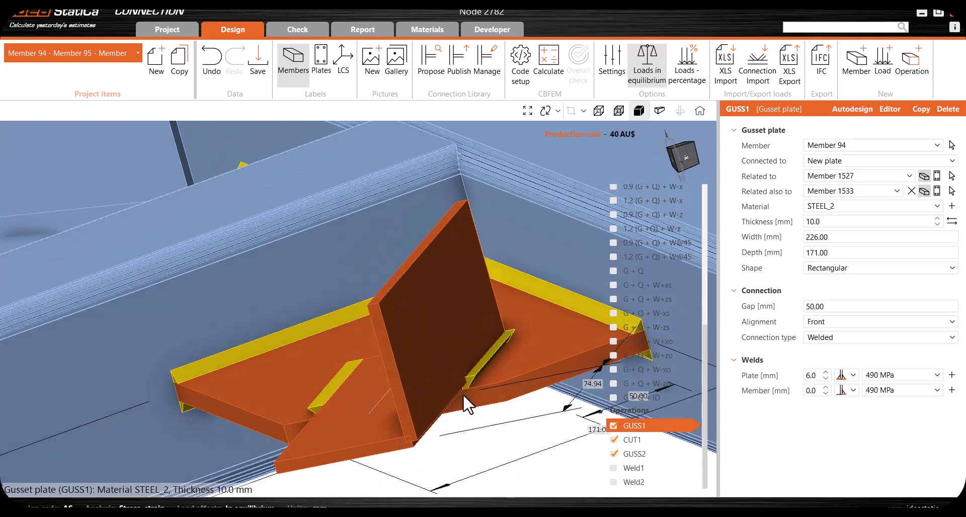
scroll(463, 385, "up", 5)
scroll(454, 303, "down", 3)
right_click_drag(474, 363, 479, 325)
scroll(481, 327, "up", 3)
scroll(455, 330, "down", 5)
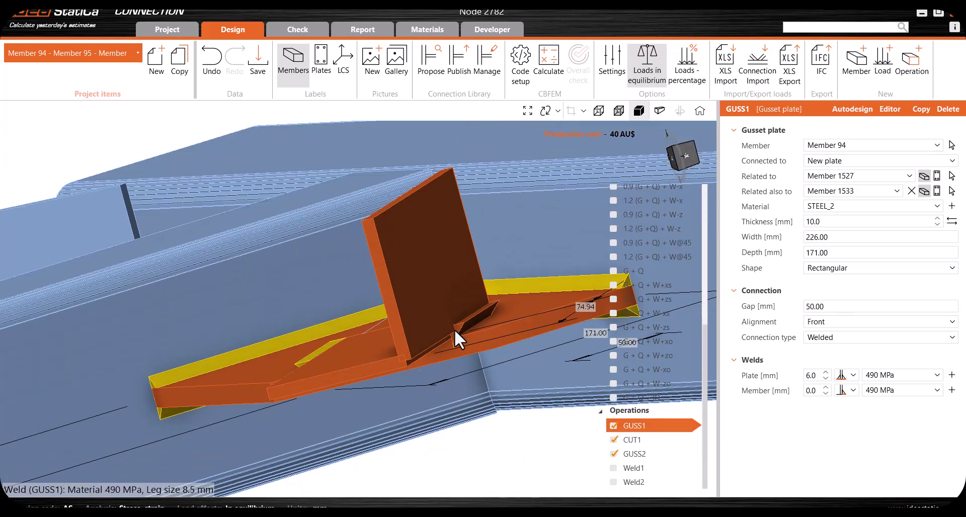
- Switch the GUSS1 member weld to Fillet weld - front side and inspect the welds around the angle
left_click(852, 391)
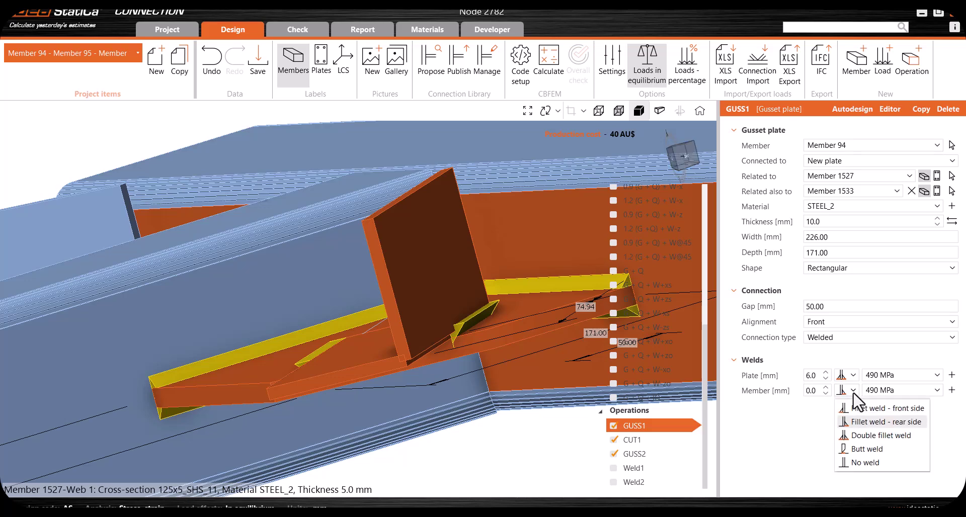
left_click(853, 410)
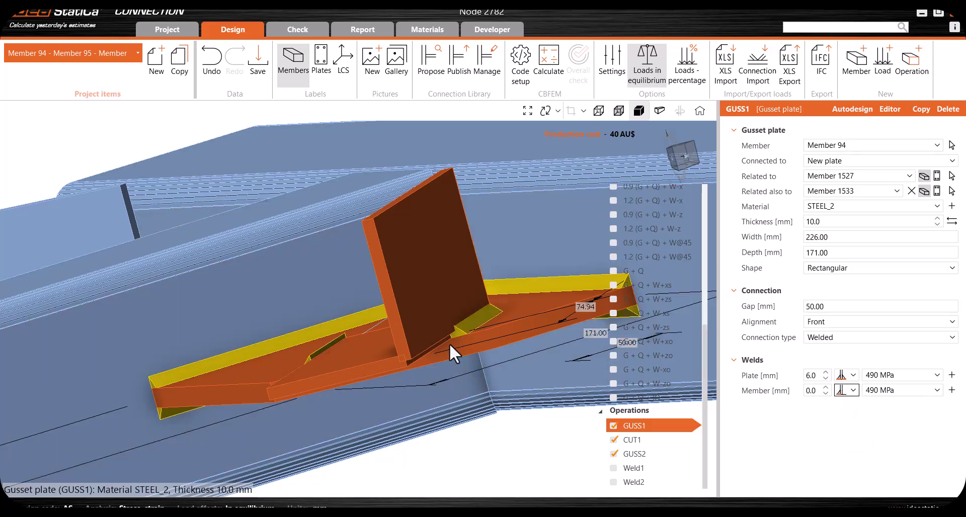
right_click_drag(452, 342, 587, 375)
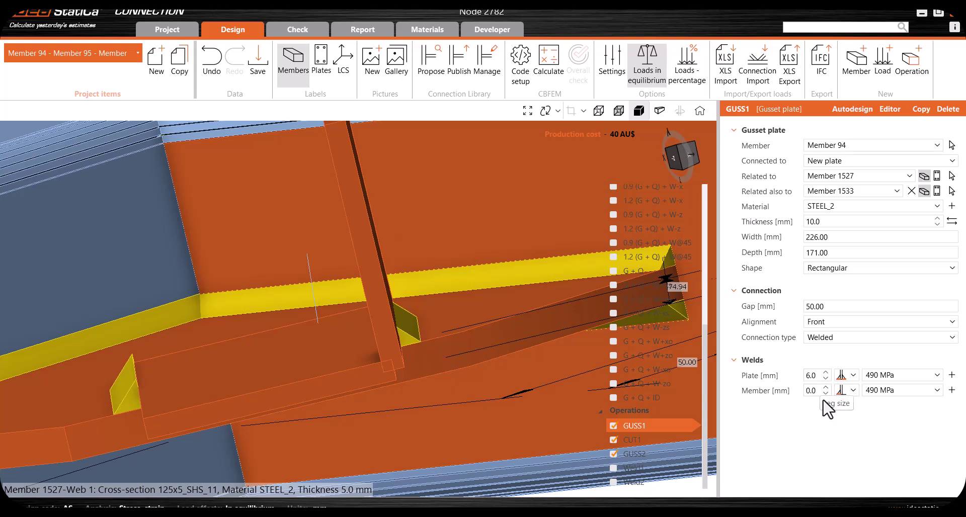
left_click(825, 394)
right_click_drag(388, 358, 323, 354)
scroll(244, 314, "up", 3)
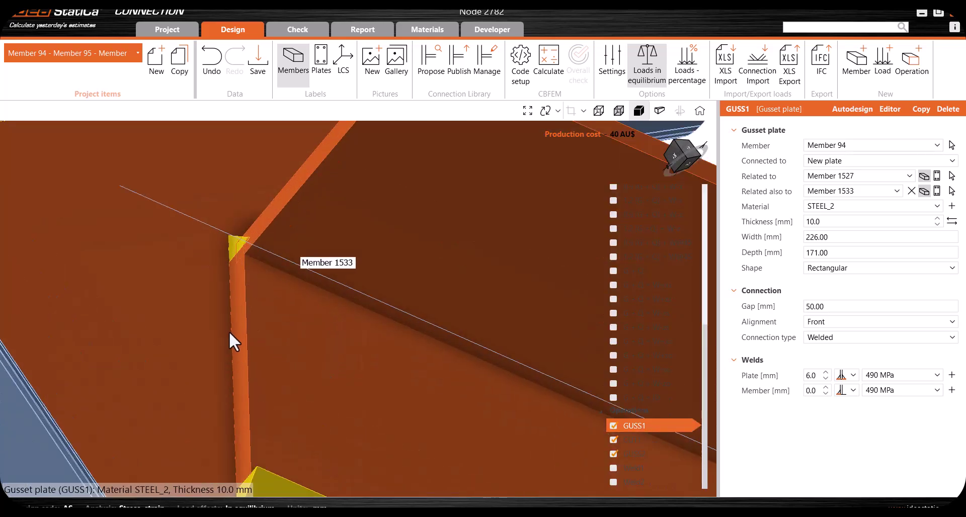
scroll(236, 308, "down", 3)
scroll(238, 336, "down", 2)
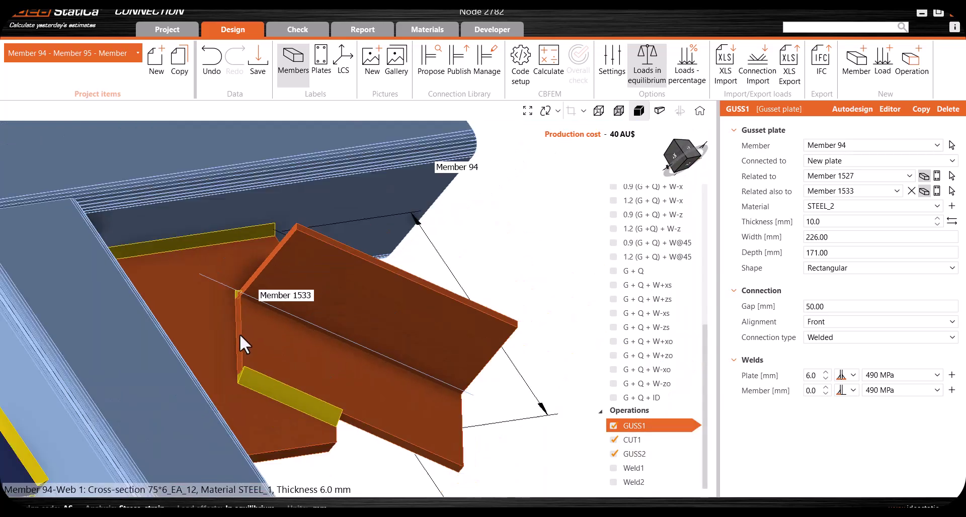
mouse_move(268, 334)
right_mouse_down()
mouse_move(210, 319)
mouse_move(274, 333)
mouse_move(246, 274)
mouse_move(258, 229)
mouse_move(276, 349)
right_mouse_up()
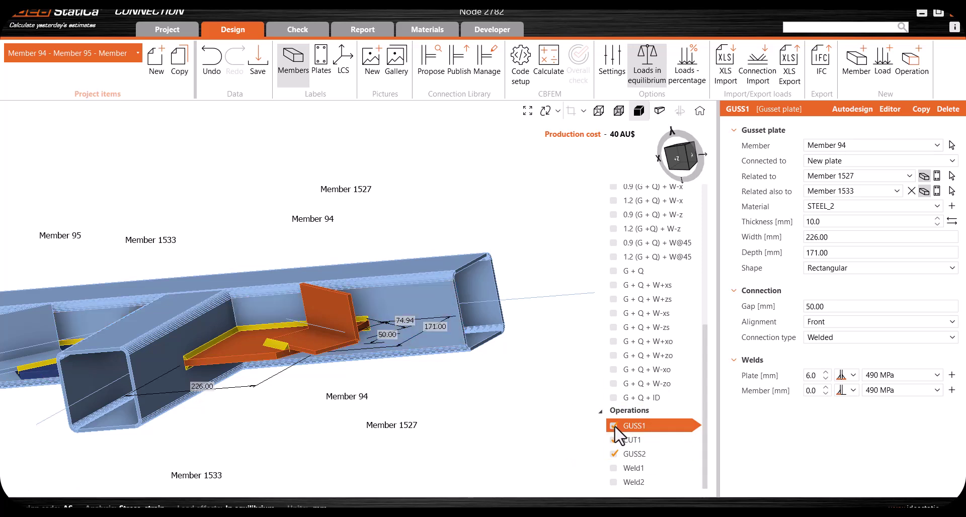
- Remove the member weld from the GUSS1 gusset plate by choosing No weld
left_click(854, 390)
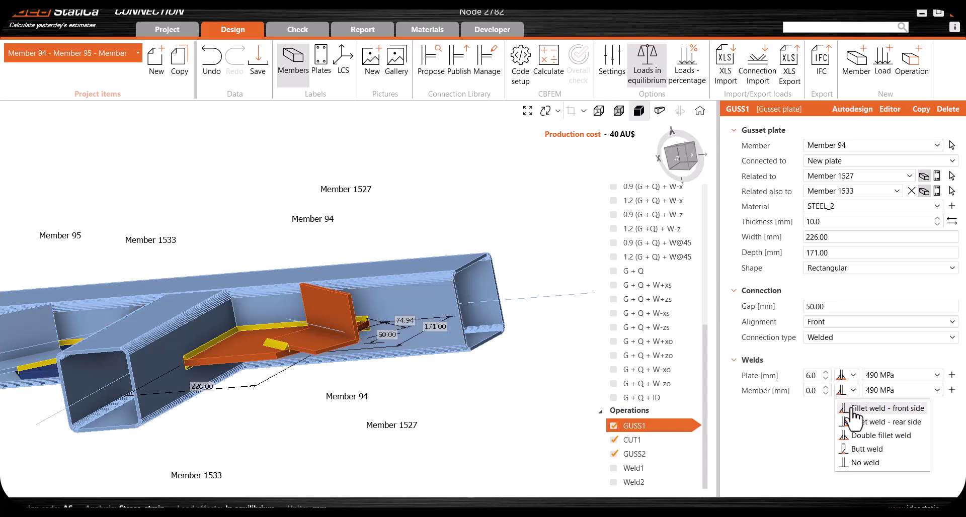
left_click(853, 461)
scroll(273, 354, "up", 5)
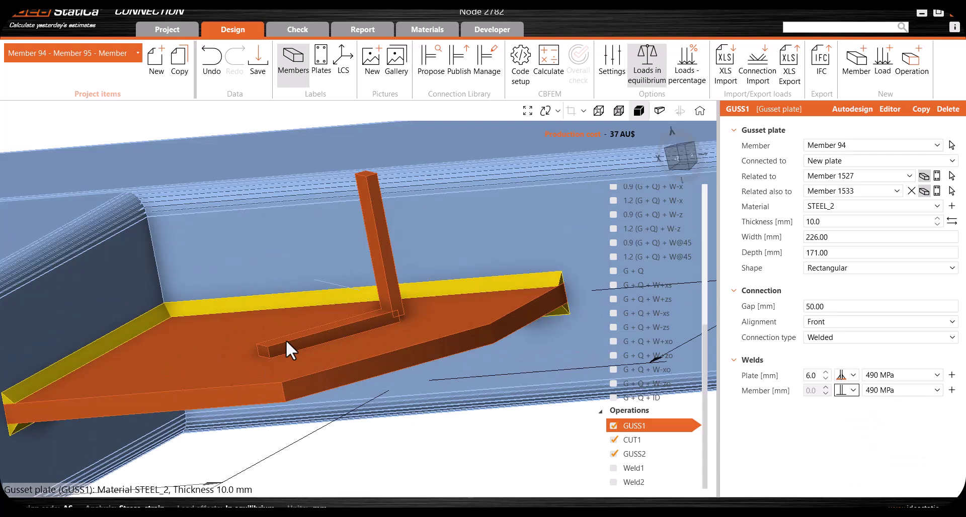
scroll(363, 326, "down", 4)
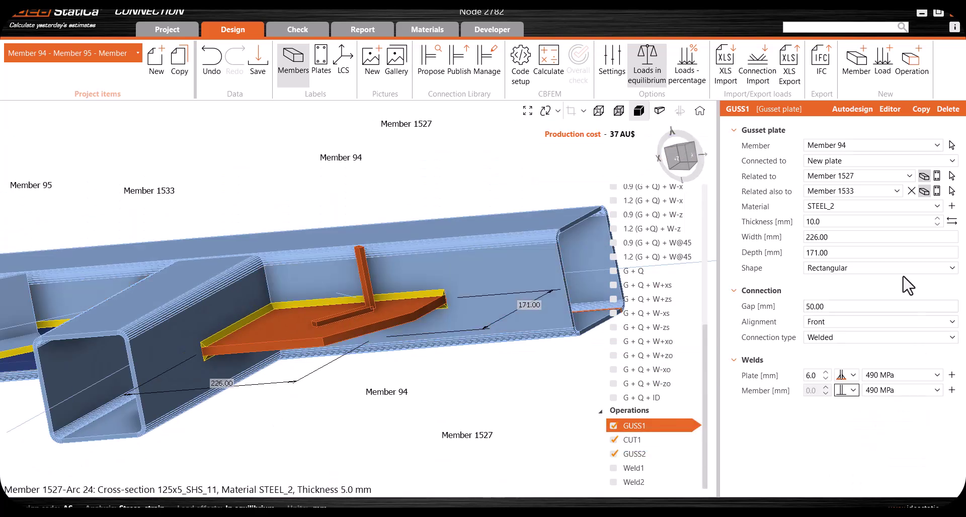
scroll(394, 291, "down", 2)
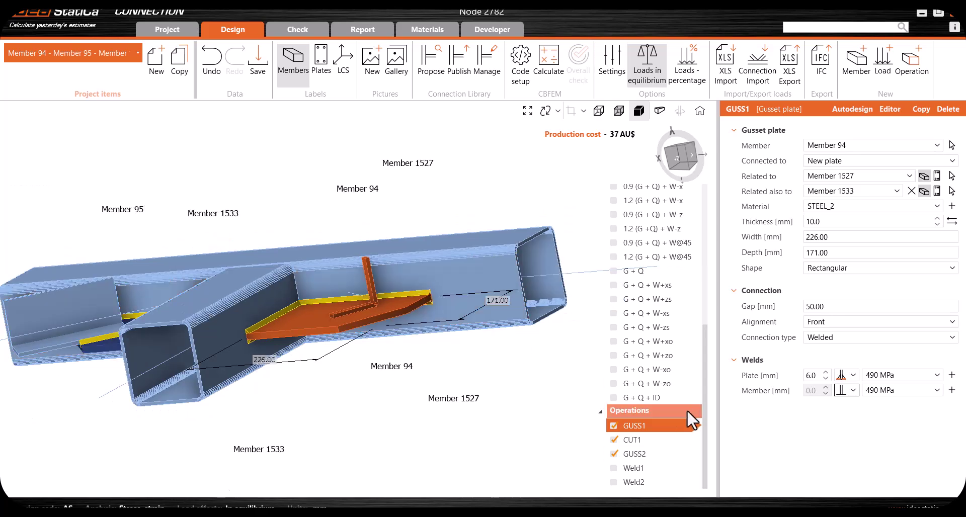
- Enable the Weld2 operation that welds Member 94 to the GUSS1 plate
left_click(633, 482)
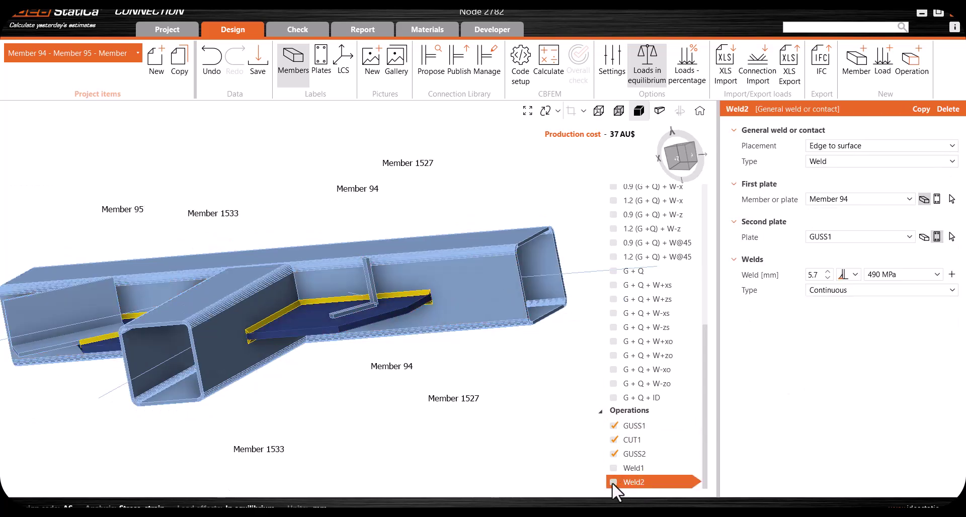
left_click(613, 482)
scroll(373, 311, "up", 3)
scroll(372, 311, "down", 2)
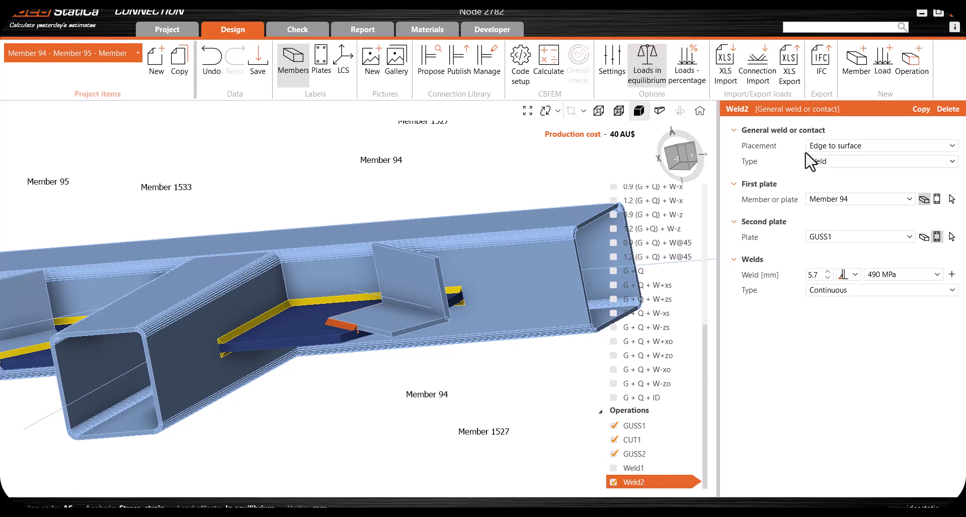
- View the available manufacturing operations without adding one
left_click(911, 65)
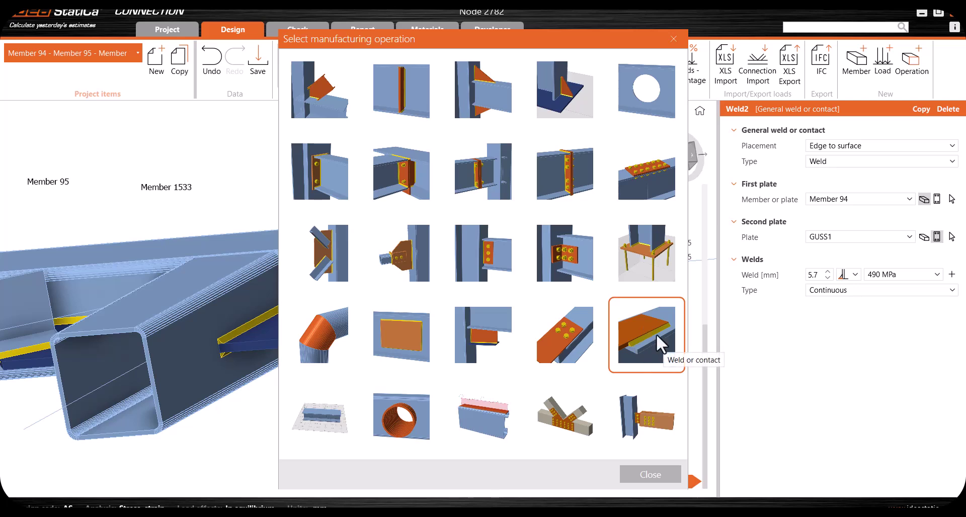
left_click(673, 39)
- Examine the Weld2 fillet where the Member 94 angle meets the GUSS1 gusset plate
scroll(363, 323, "up", 2)
middle_click_drag(440, 326, 376, 325)
scroll(376, 325, "down", 4)
scroll(485, 297, "up", 8)
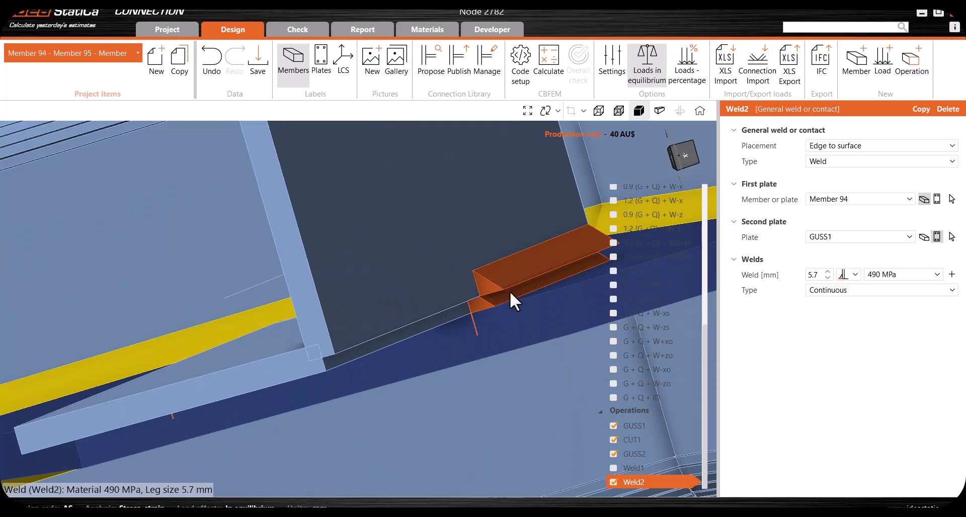
scroll(405, 285, "down", 5)
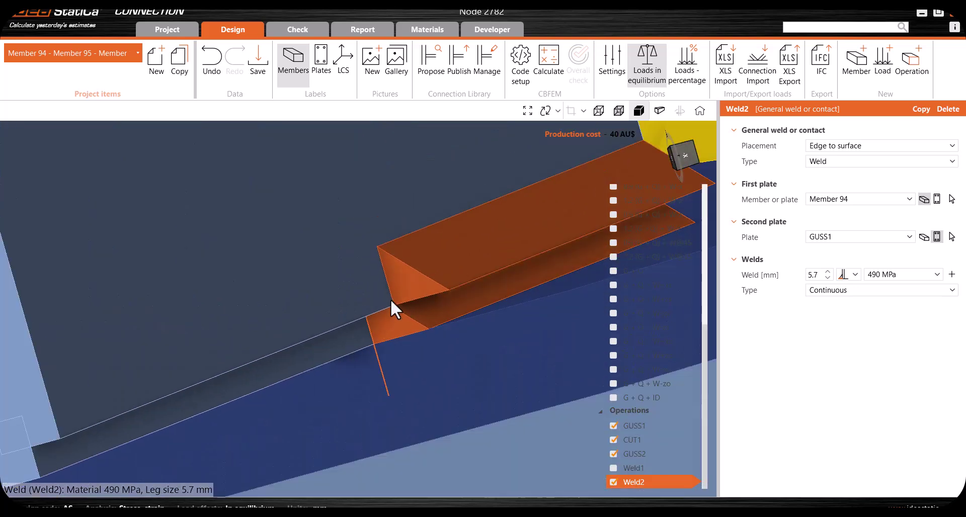
mouse_move(411, 297)
right_mouse_down()
mouse_move(402, 306)
mouse_move(429, 302)
mouse_move(405, 302)
right_mouse_up()
scroll(432, 297, "down", 5)
scroll(405, 302, "up", 5)
scroll(405, 302, "down", 8)
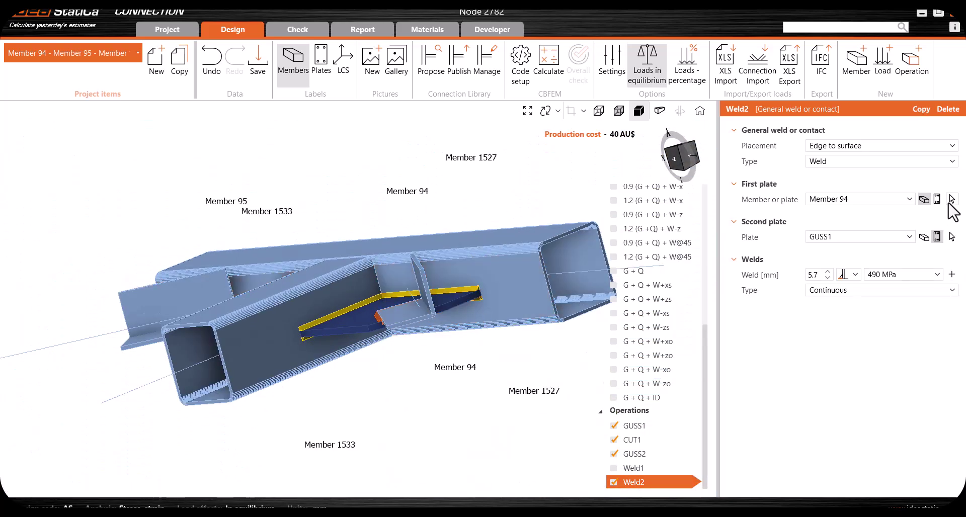
- Pick Member 94 in the model as Weld2's first plate and the GUSS1 gusset plate as its second plate
left_click(952, 200)
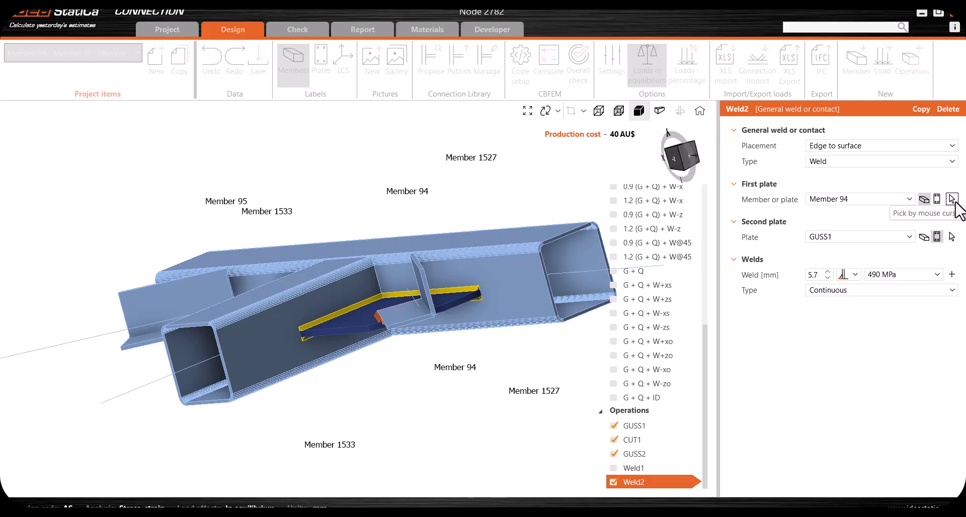
scroll(436, 321, "up", 8)
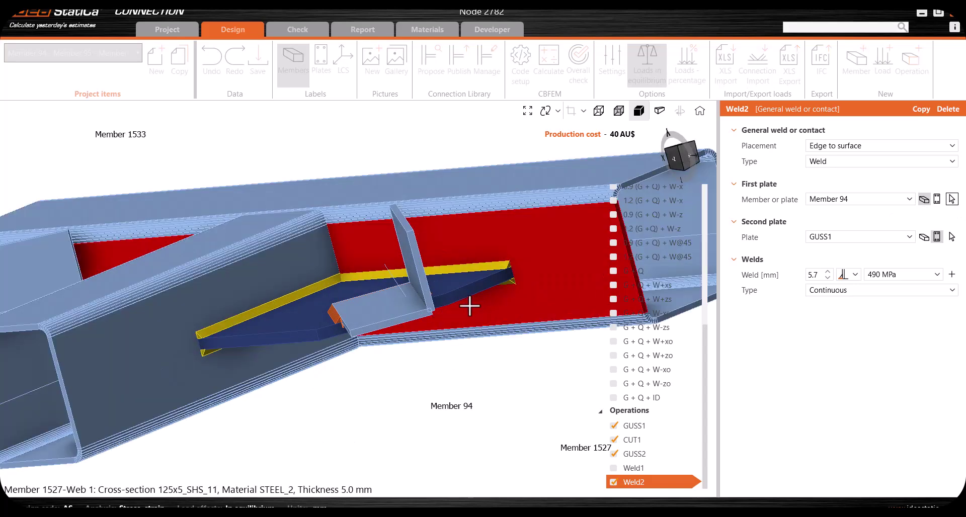
scroll(380, 299, "down", 5)
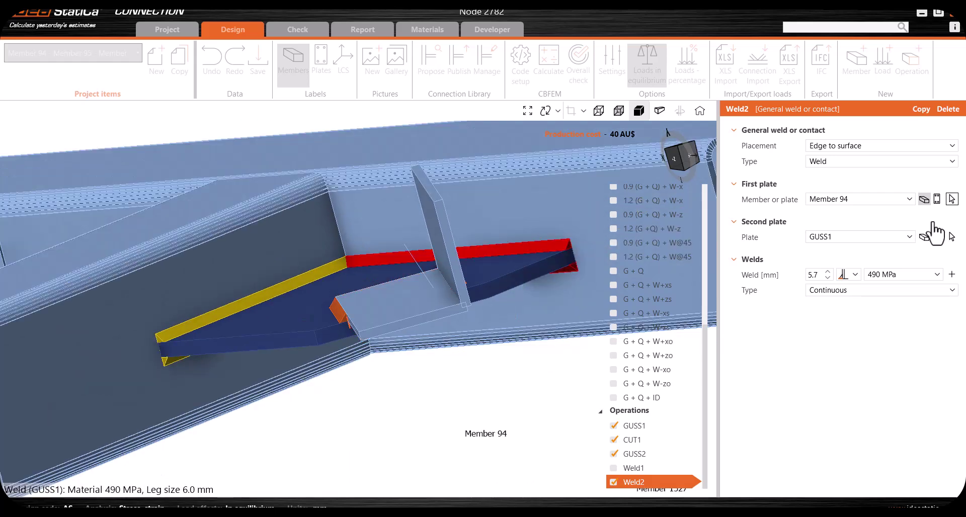
left_click(924, 200)
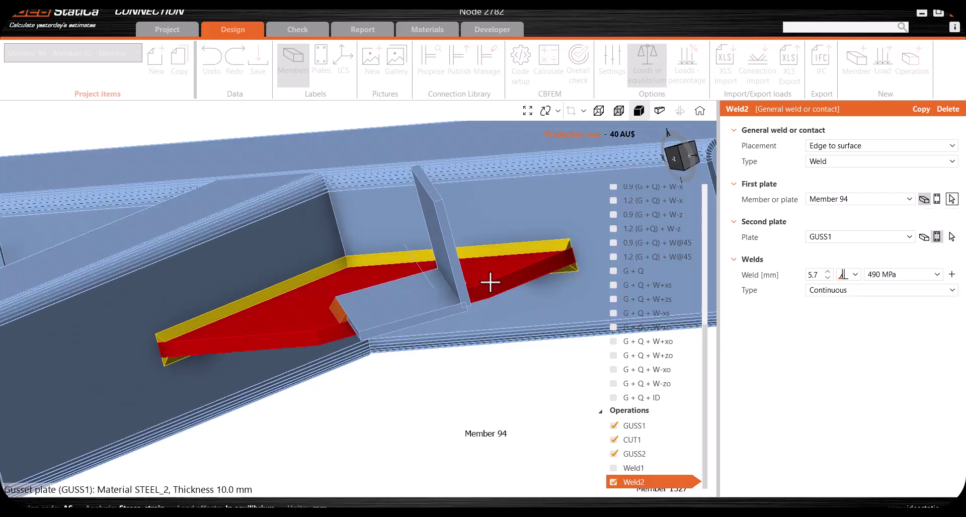
left_click(380, 302)
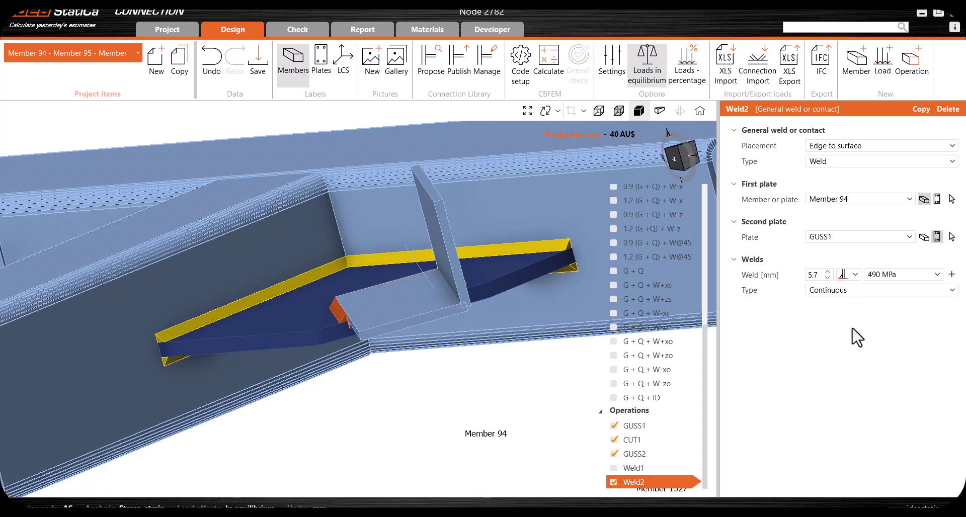
left_click(952, 237)
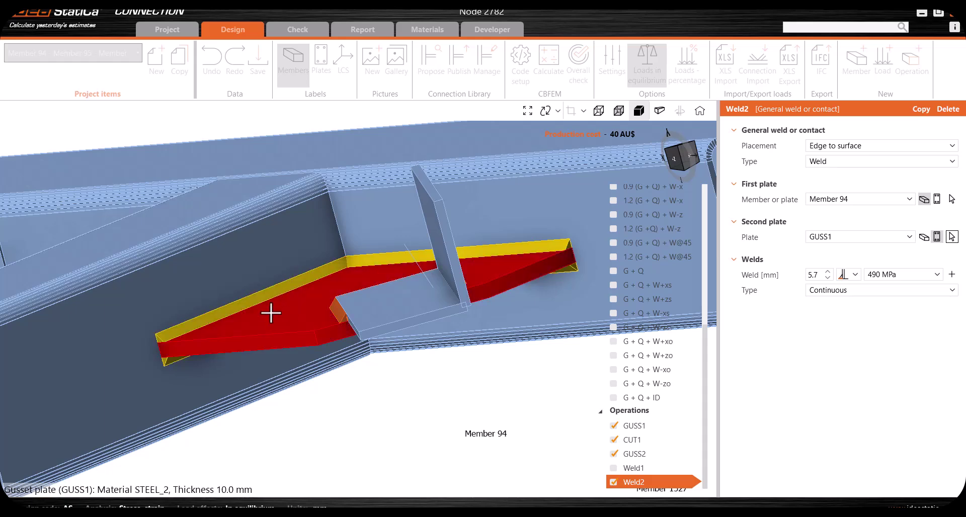
left_click(285, 320)
- Examine the Weld2 fillets from several sides where both legs of the Member 94 angle meet the GUSS1 plate
scroll(340, 313, "up", 5)
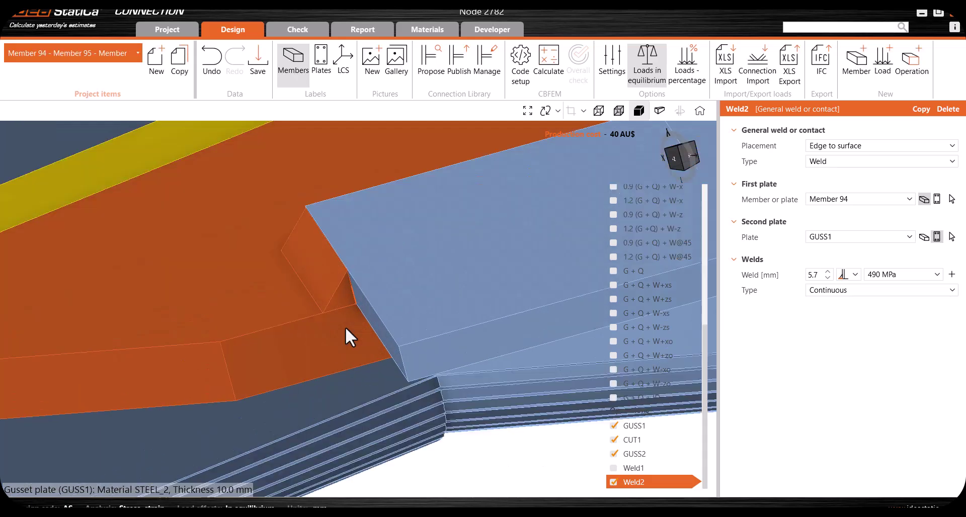
scroll(316, 310, "down", 4)
middle_click_drag(391, 282, 452, 321)
right_click_drag(452, 321, 518, 311)
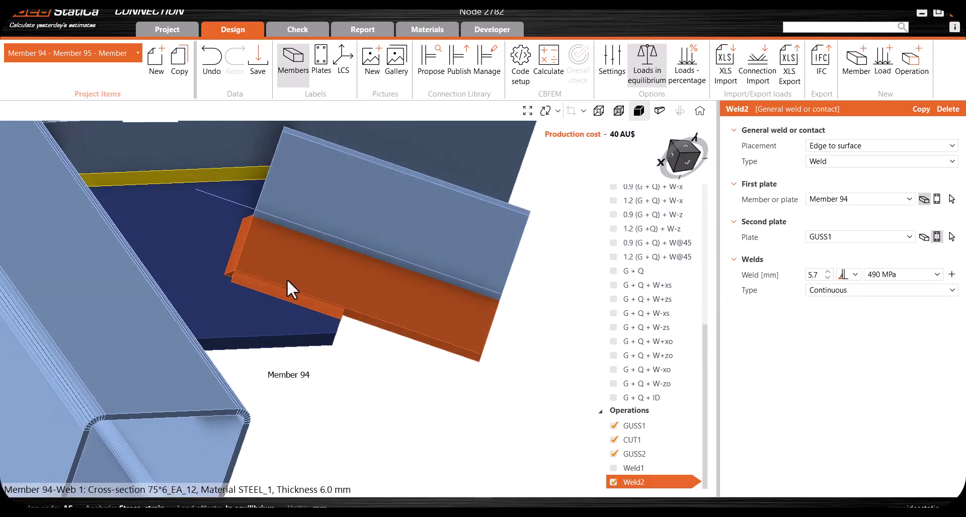
scroll(240, 272, "up", 5)
scroll(176, 277, "down", 5)
scroll(194, 252, "up", 5)
scroll(213, 307, "down", 8)
right_click_drag(356, 338, 193, 321)
scroll(392, 312, "up", 5)
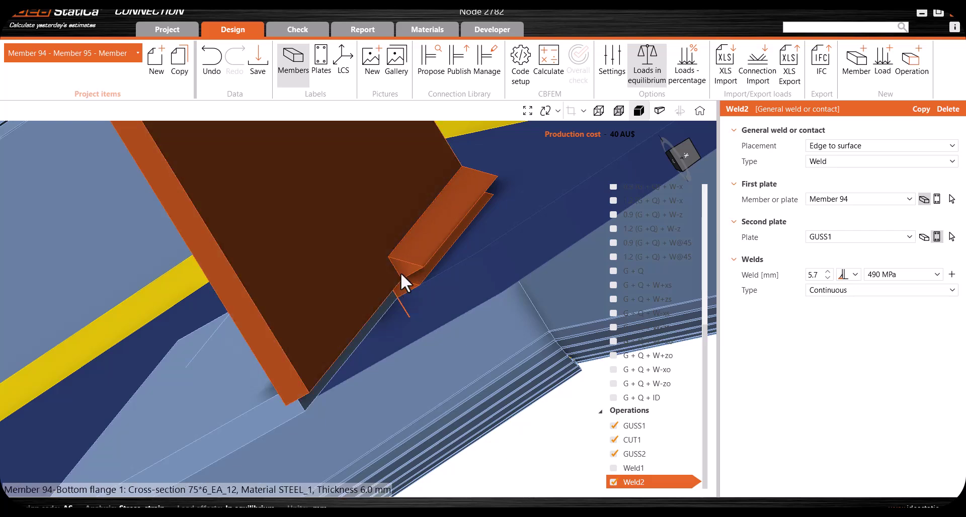
scroll(343, 294, "down", 5)
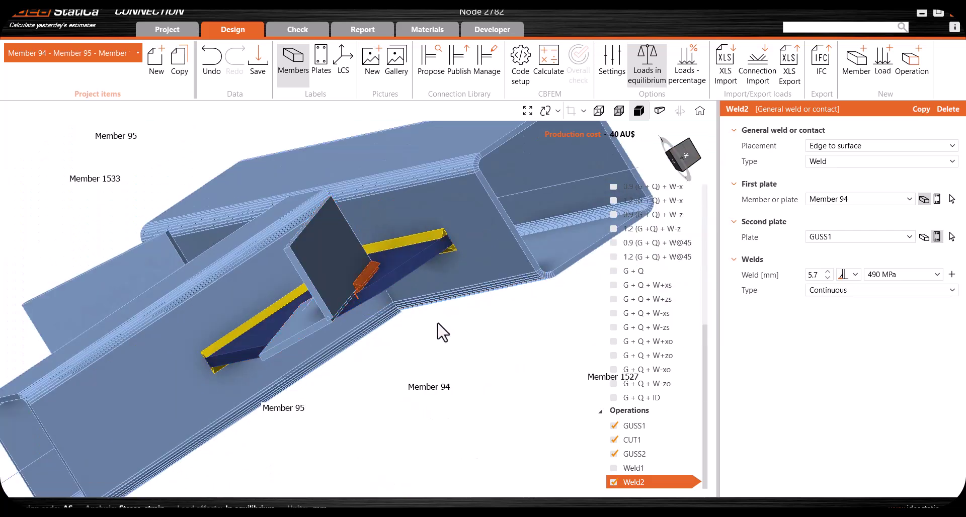
scroll(356, 290, "up", 5)
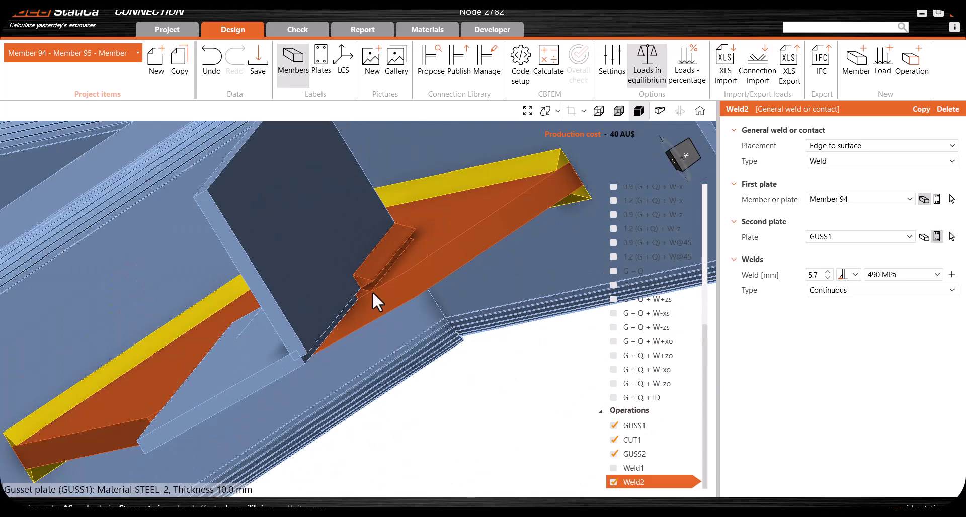
- Check which parts of Member 94 are available as the first plate and inspect its web and flange at the gusset
left_click(909, 199)
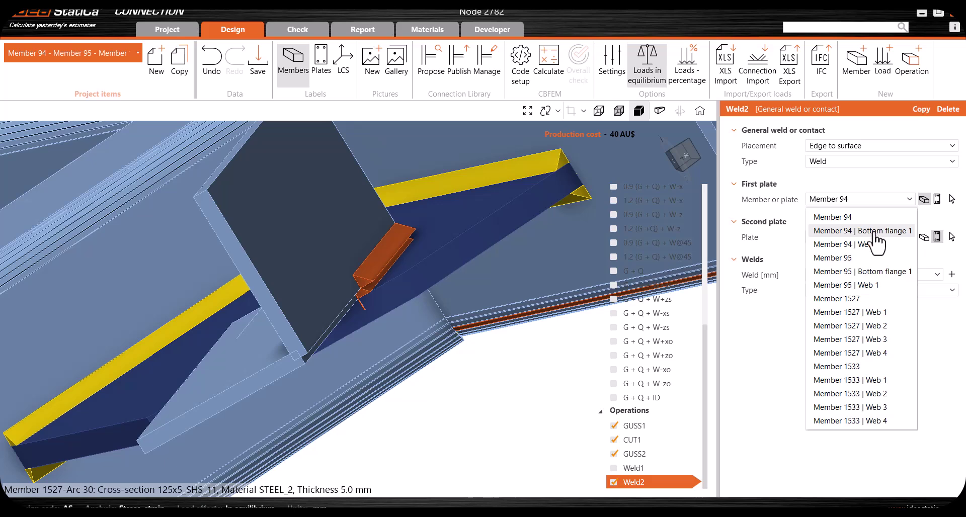
left_click(514, 382)
scroll(508, 334, "down", 3)
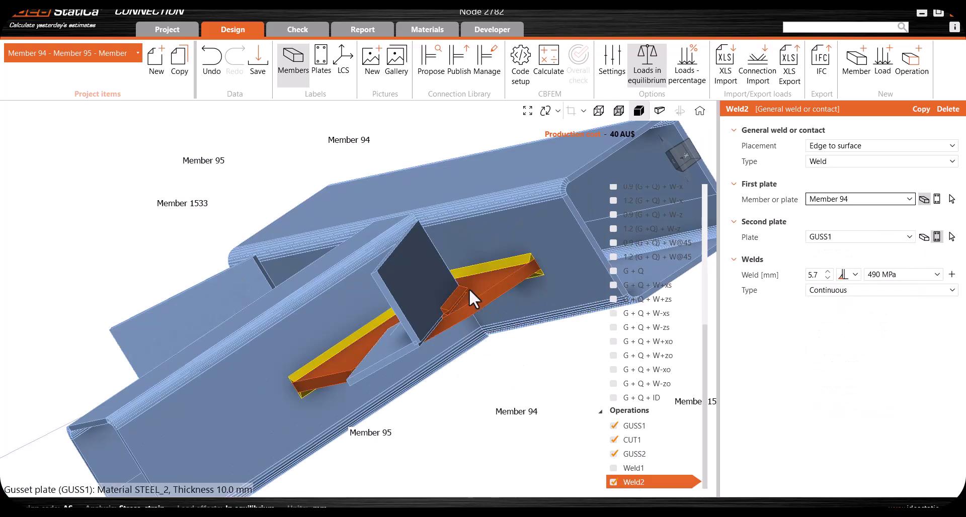
scroll(402, 328, "down", 3)
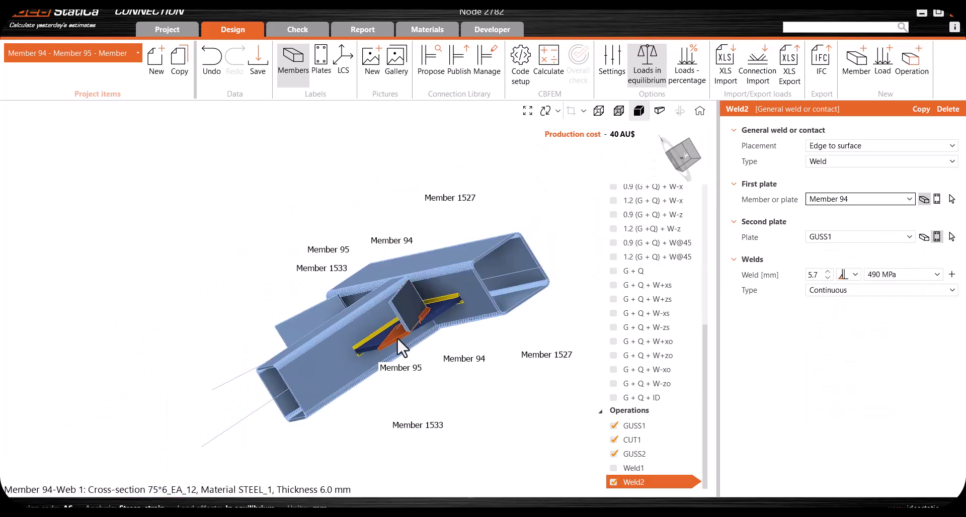
scroll(395, 334, "up", 4)
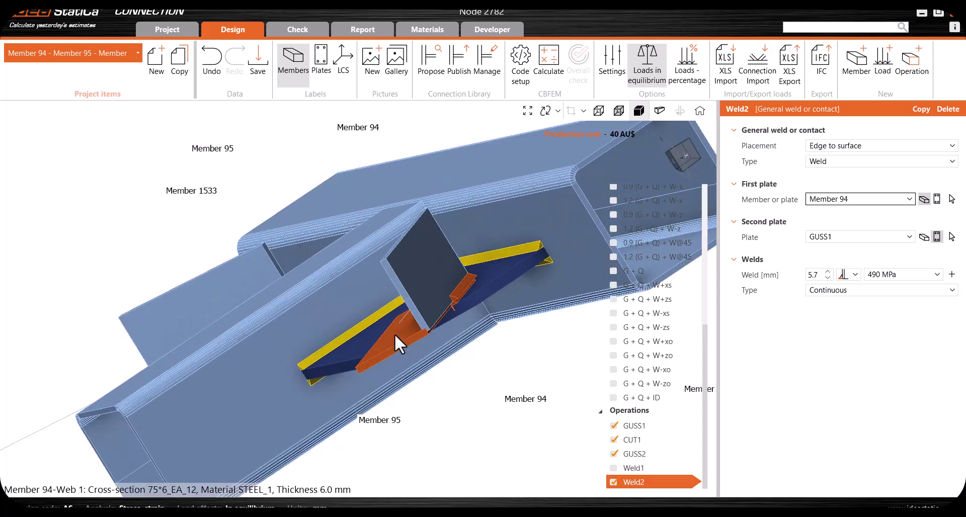
scroll(390, 331, "down", 2)
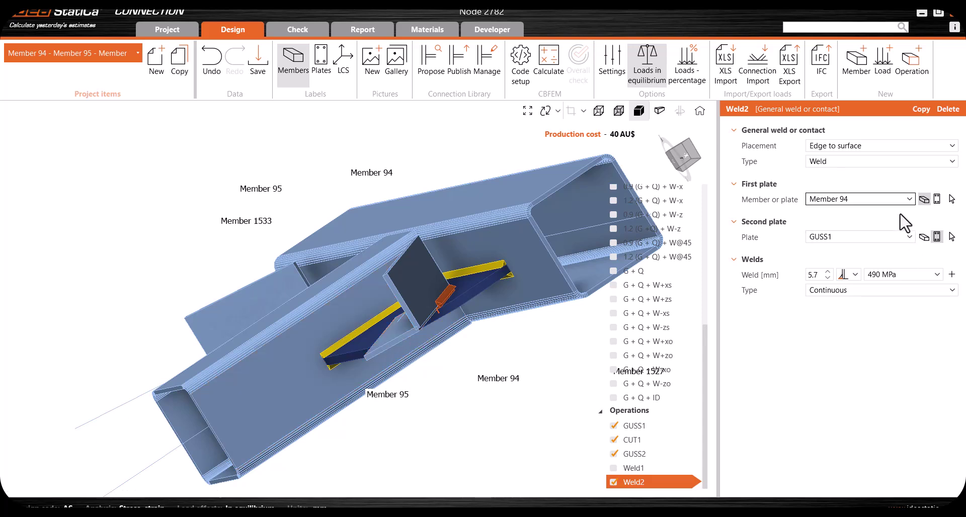
- Set Weld2's first plate to Member 94 | Web 1
left_click(910, 200)
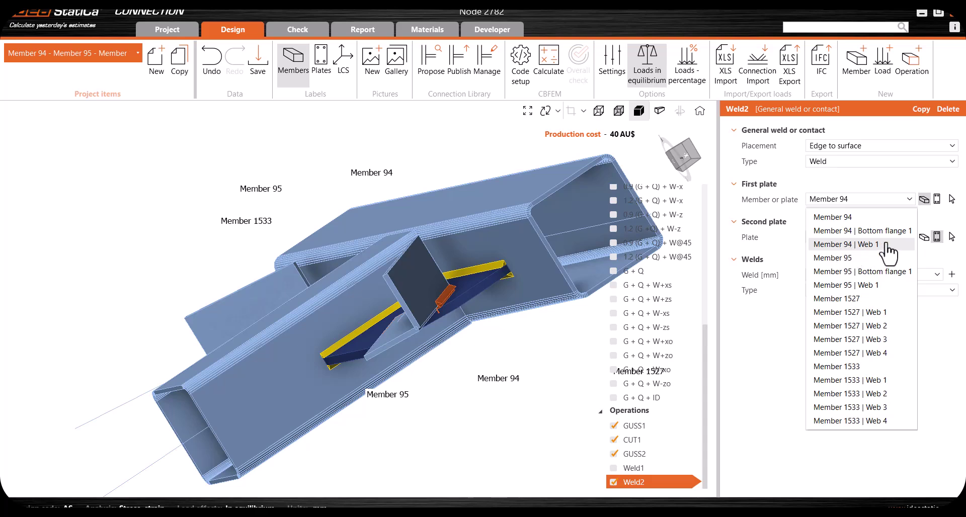
left_click(855, 244)
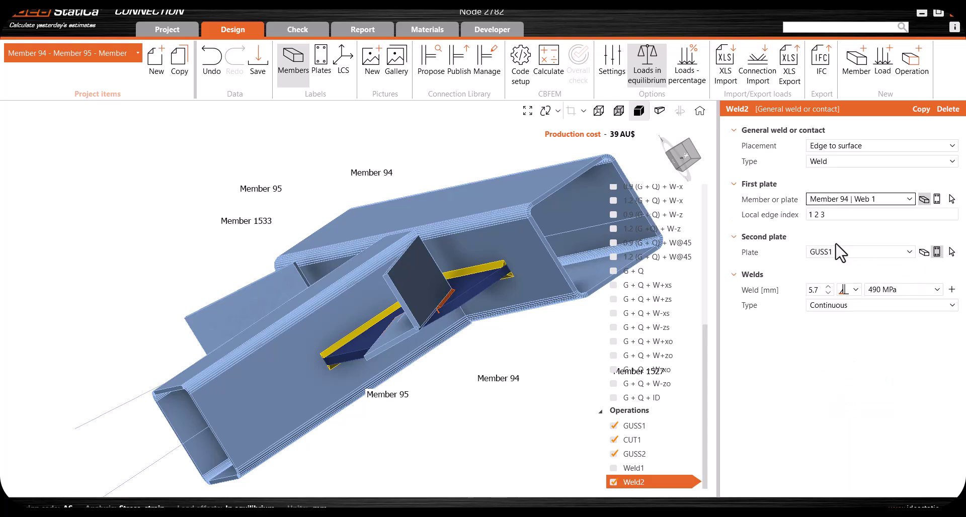
scroll(433, 306, "up", 5)
scroll(449, 309, "down", 6)
middle_click_drag(450, 309, 480, 325)
- Display the model as transparent and examine the numbered local edges of Member 94's Web 1 on the gusset plate
left_click(836, 219)
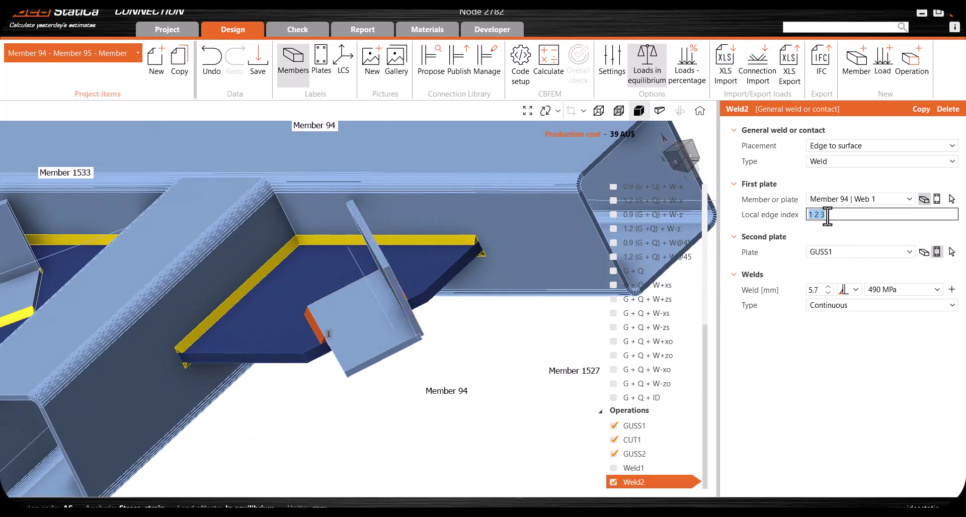
left_click(620, 110)
right_click_drag(340, 287, 413, 303)
scroll(403, 340, "up", 5)
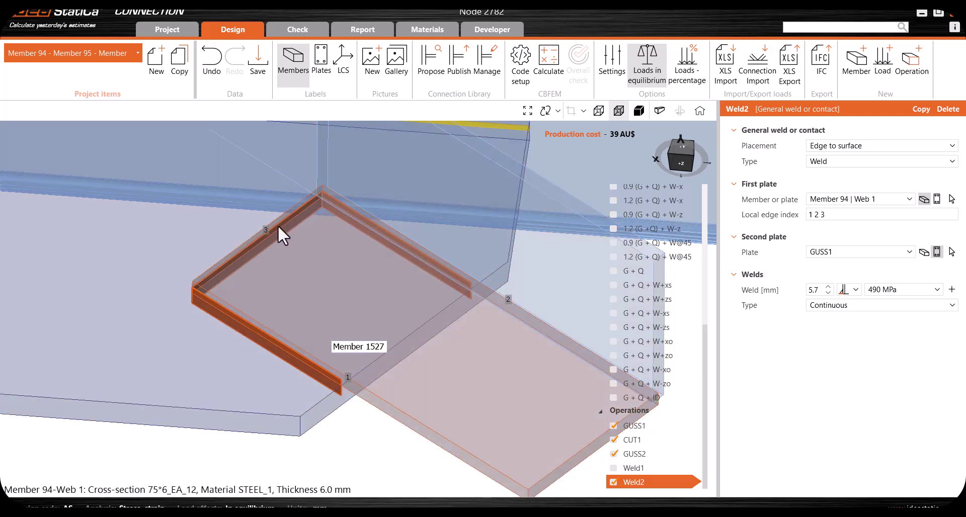
- Enter the local edge index 1 2 3 for Weld2 on Member 94's Web 1
left_click(825, 215)
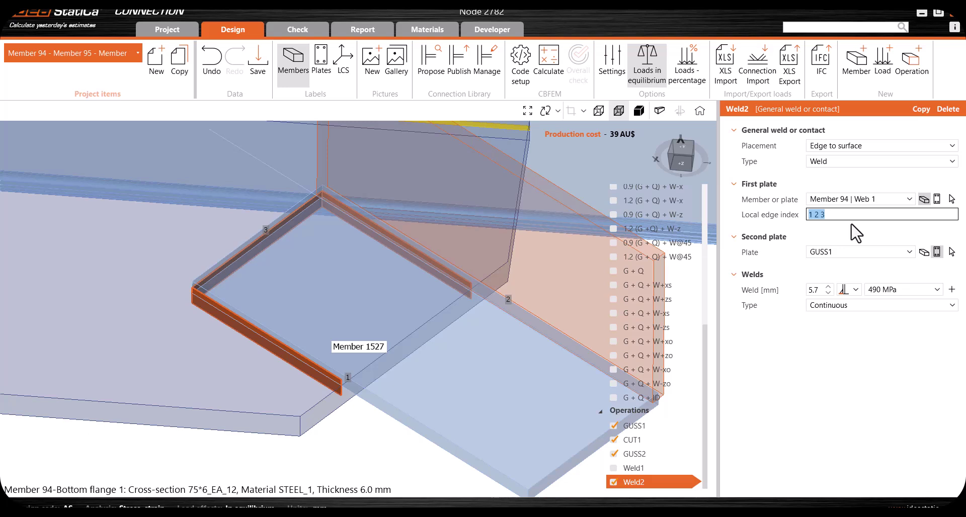
type("1 2 3")
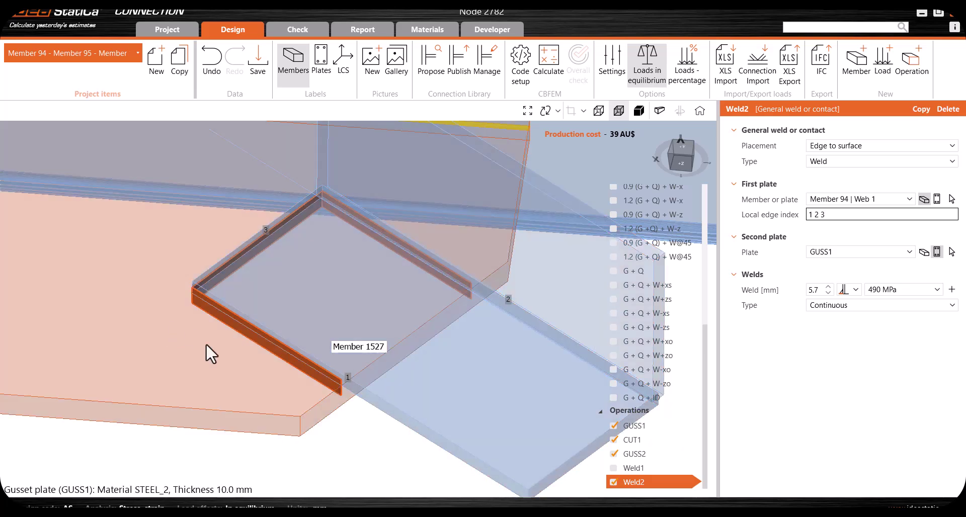
key("Tab")
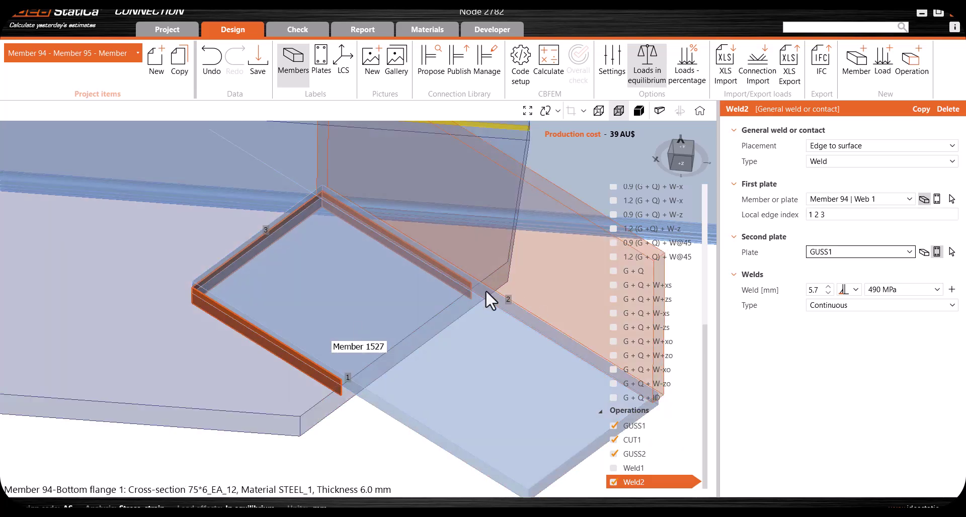
- Return to the solid display and examine the Weld2 fillets along the edges of Member 94's Web 1
scroll(240, 293, "down", 3)
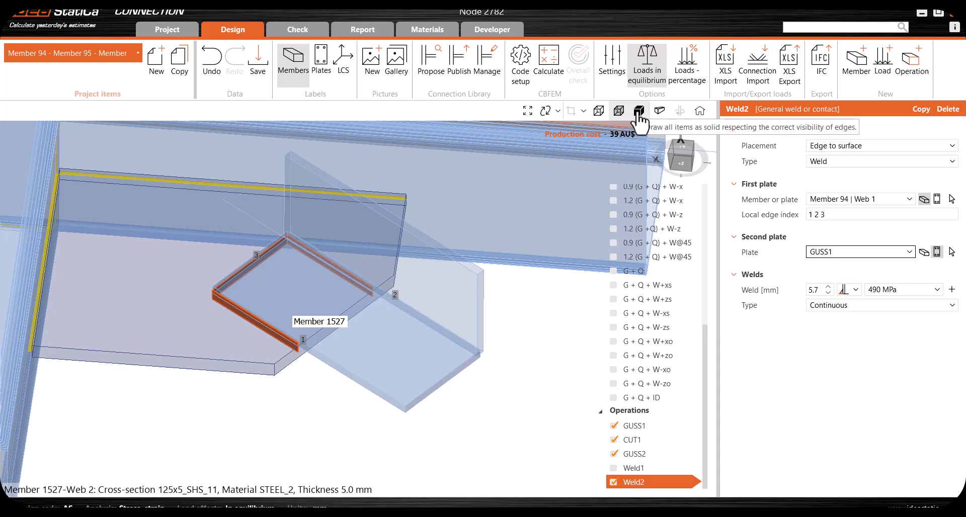
left_click(639, 112)
scroll(339, 336, "up", 5)
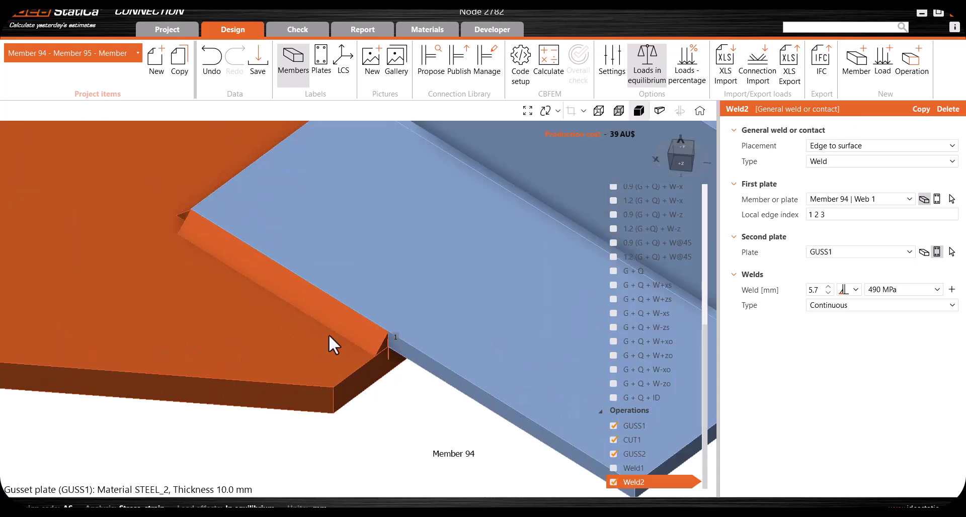
middle_click_drag(342, 325, 280, 295)
scroll(345, 304, "down", 3)
middle_click_drag(372, 304, 427, 285)
scroll(484, 270, "up", 4)
middle_click_drag(484, 271, 442, 252)
scroll(405, 281, "down", 10)
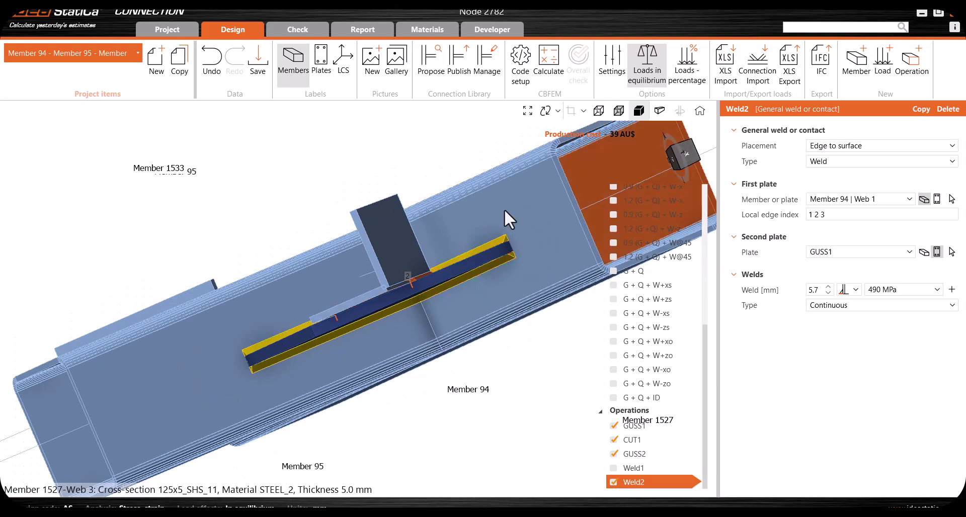
scroll(392, 258, "up", 3)
scroll(395, 256, "down", 3)
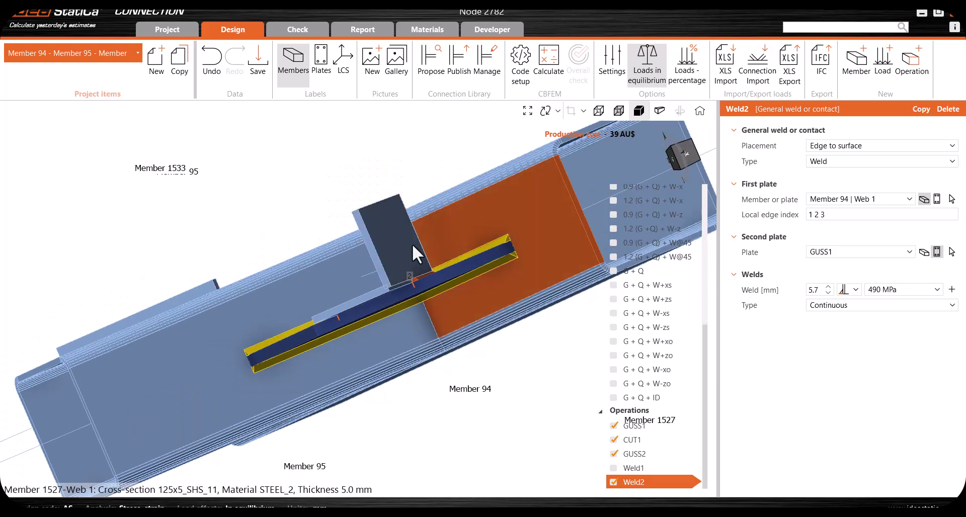
- Examine the Weld2 fillets around Member 94's web from several sides with its bottom flange hidden
right_click_drag(404, 246, 426, 258)
scroll(466, 302, "up", 6)
scroll(384, 294, "down", 3)
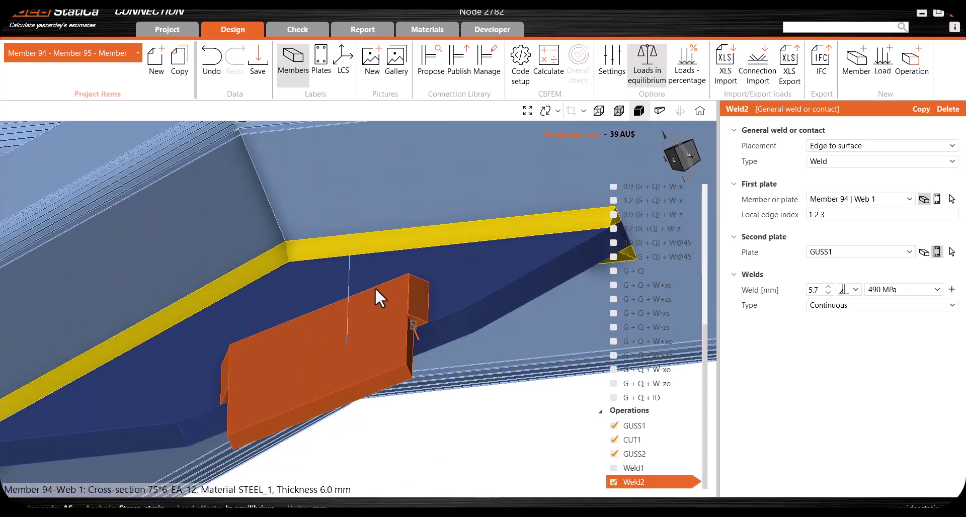
right_click_drag(375, 288, 419, 304)
scroll(397, 264, "up", 5)
scroll(387, 258, "down", 3)
right_click_drag(386, 257, 347, 289)
scroll(342, 286, "down", 5)
scroll(342, 286, "down", 4)
right_click_drag(404, 331, 408, 302)
scroll(392, 313, "up", 6)
scroll(392, 312, "down", 3)
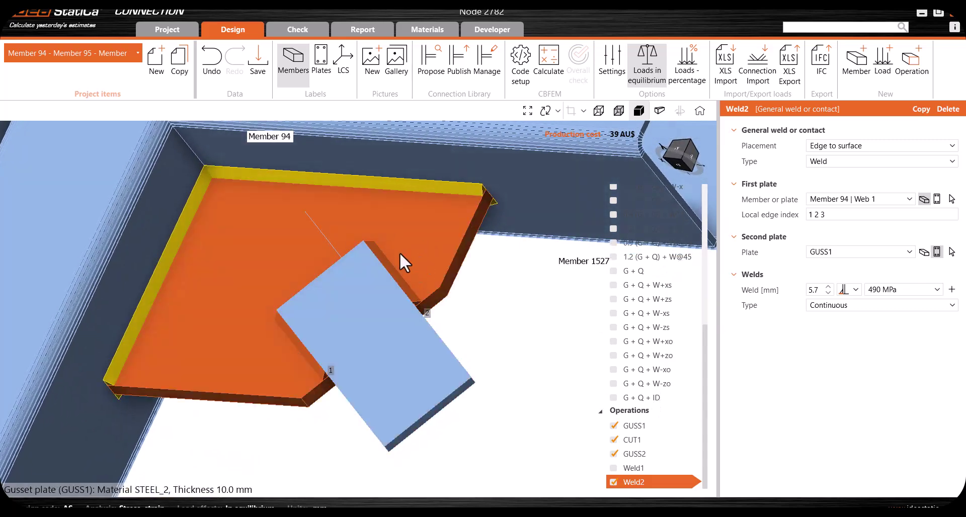
scroll(352, 337, "down", 3)
right_click_drag(352, 337, 373, 328)
scroll(352, 338, "up", 3)
scroll(404, 330, "down", 2)
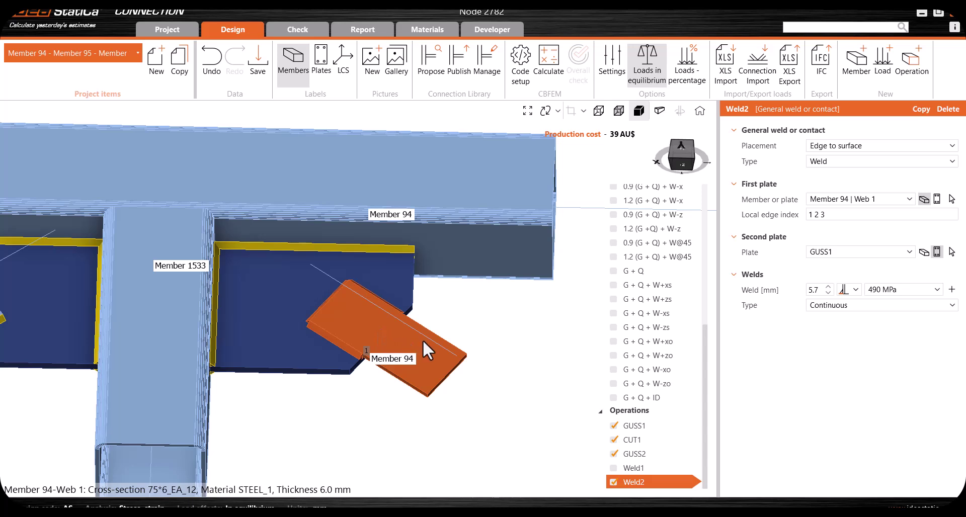
scroll(393, 352, "down", 2)
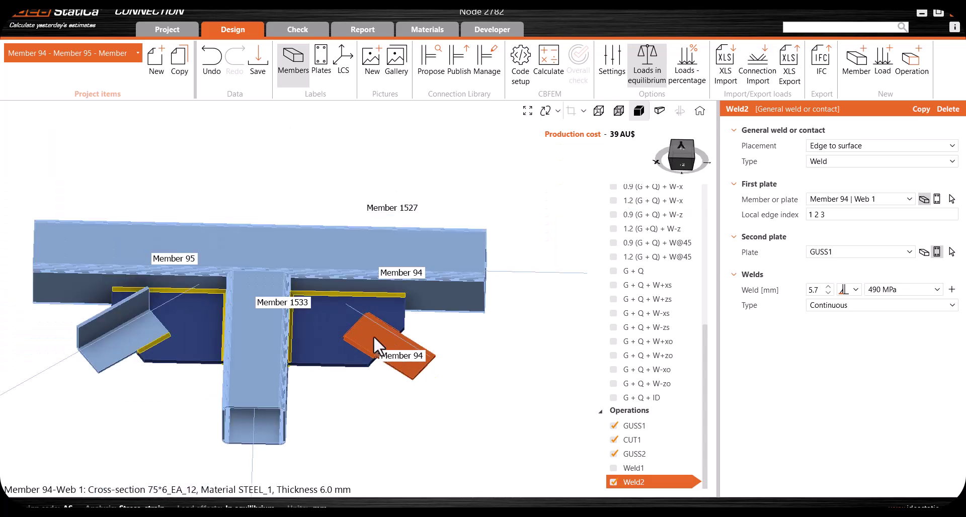